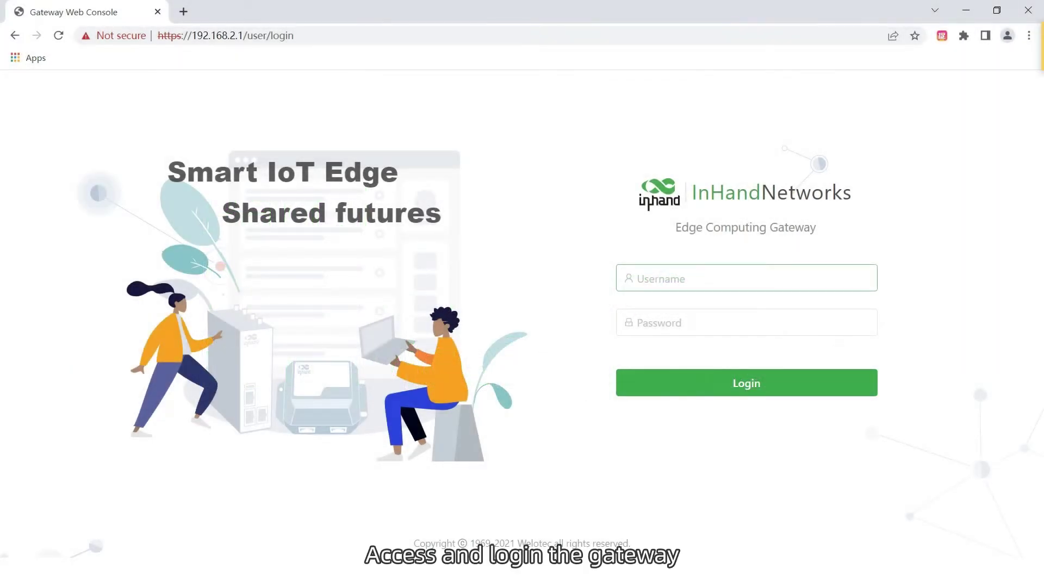
pyautogui.write('adm')
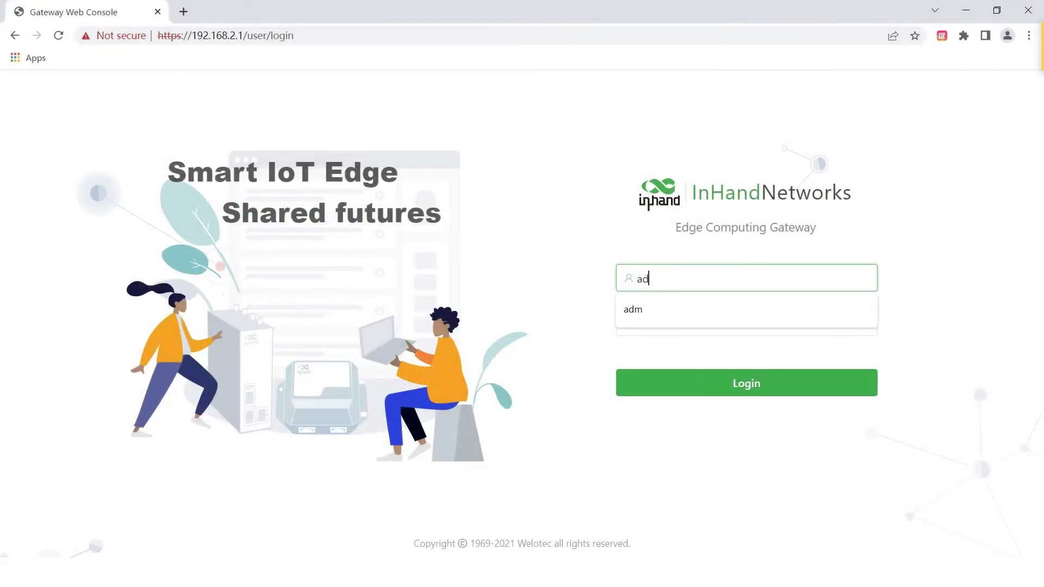
# Step: Log in to the gateway web console as user adm with its password
pyautogui.press('Tab')
pyautogui.press('Return')
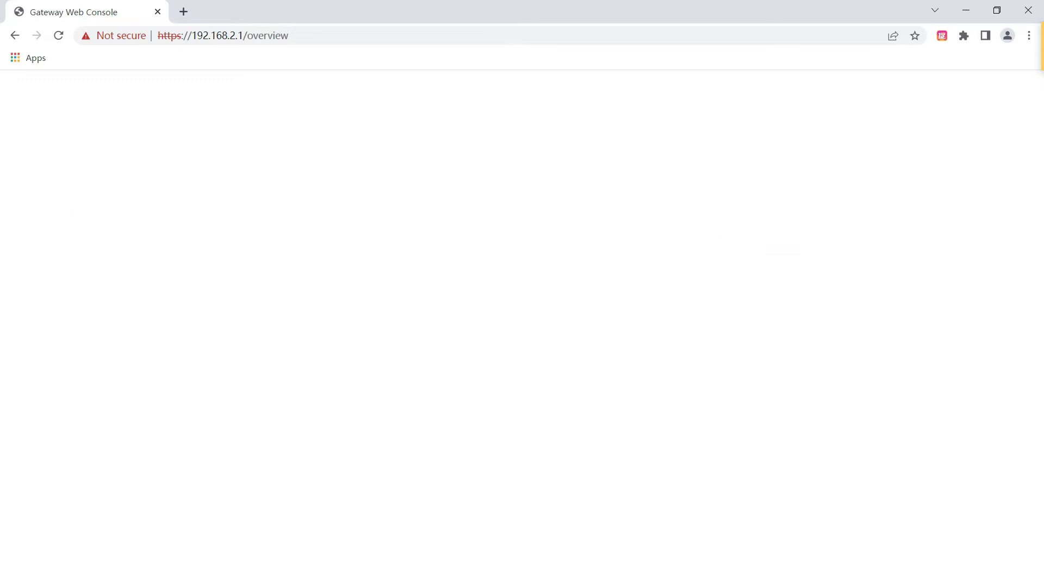
pyautogui.click(412, 90)
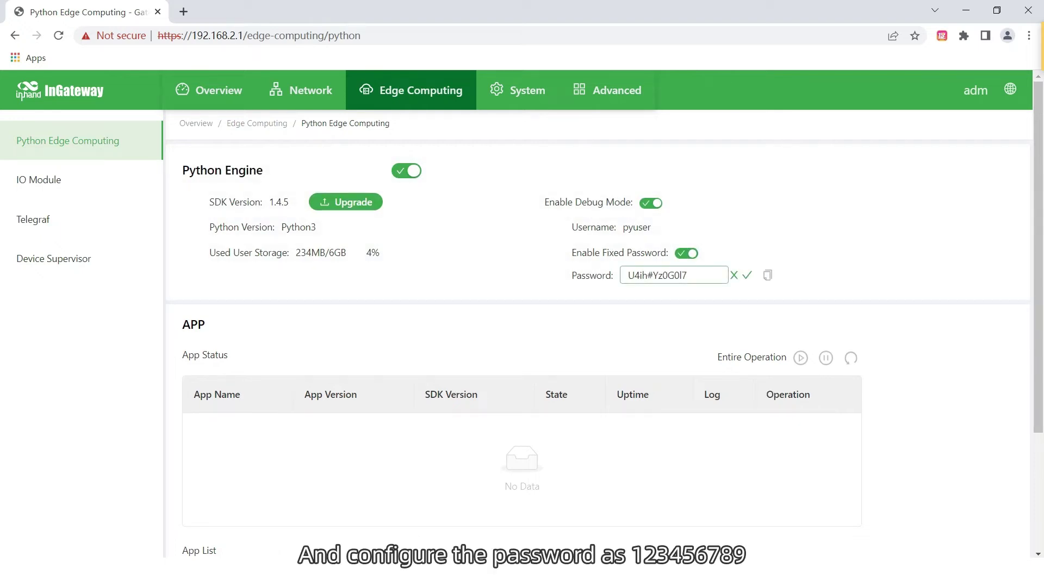
pyautogui.hotkey('ctrl', 'a')
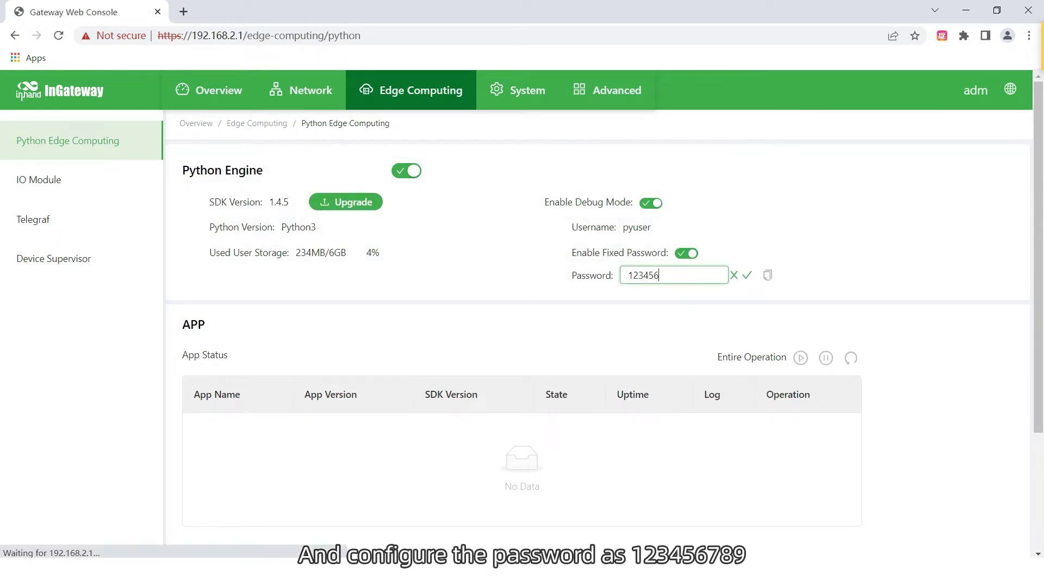
pyautogui.press('Return')
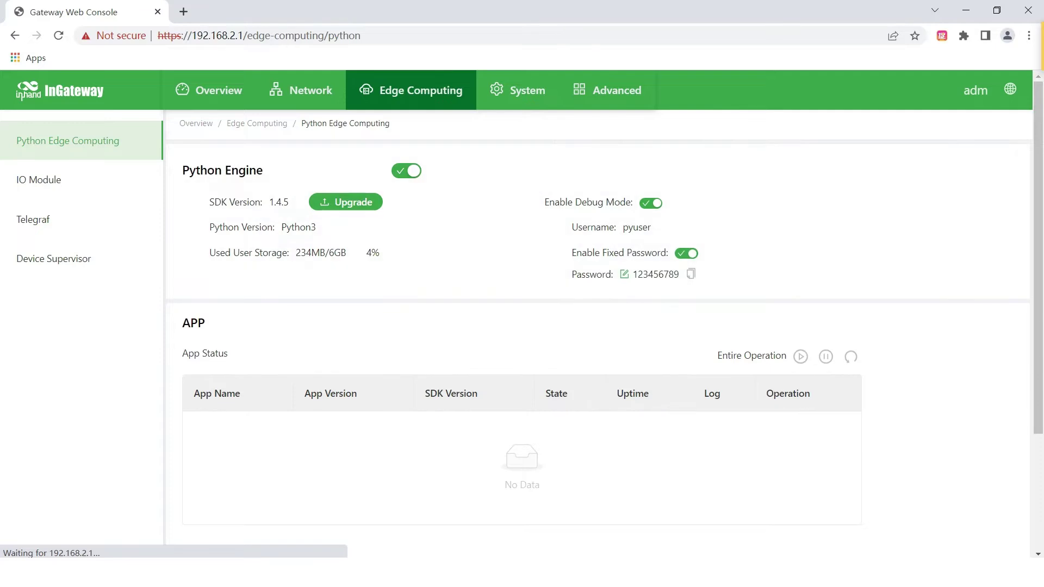
pyautogui.scroll(-2, 522, 326)
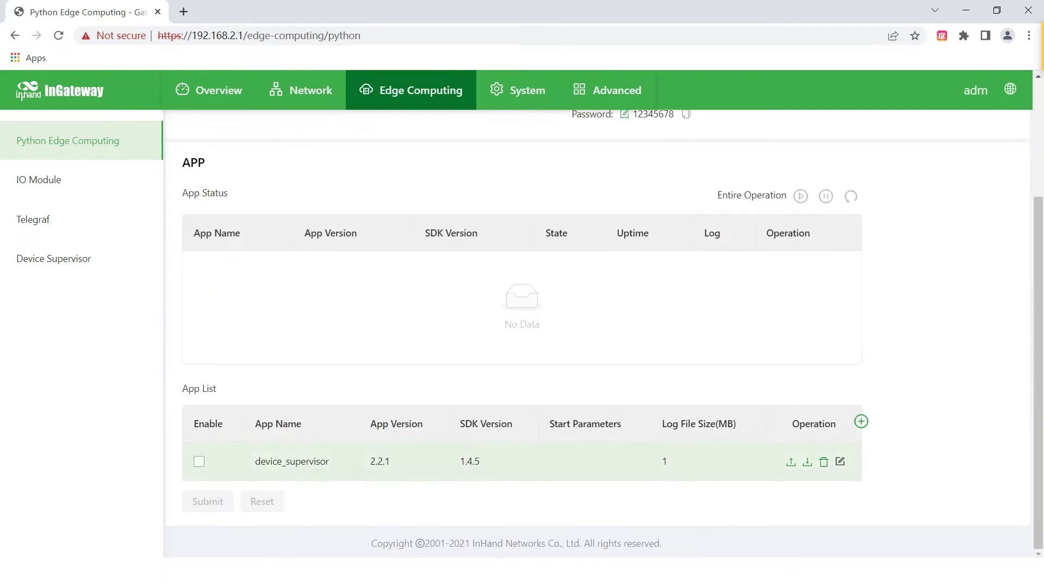
pyautogui.click(198, 461)
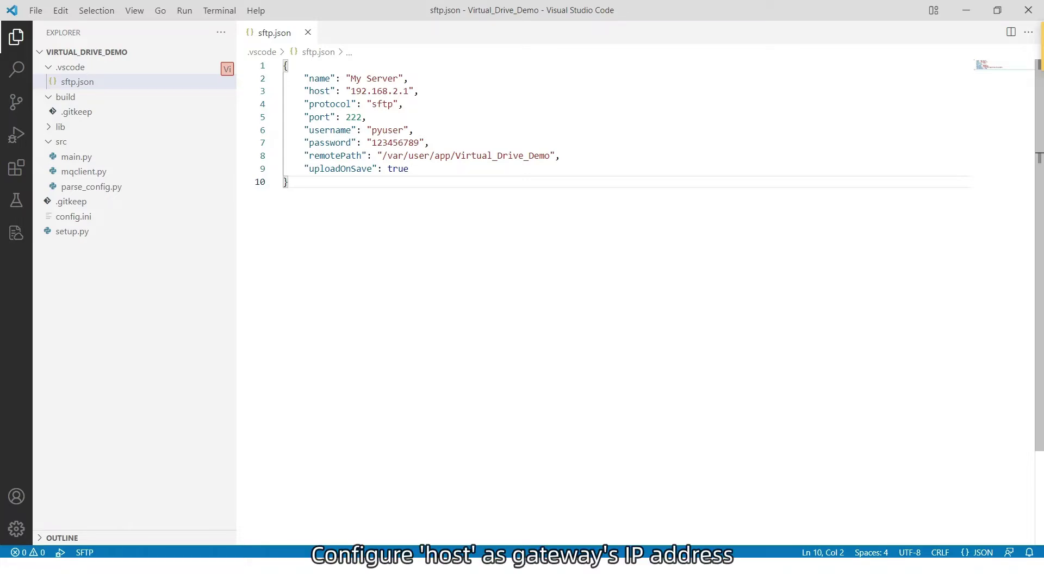
pyautogui.click(325, 91)
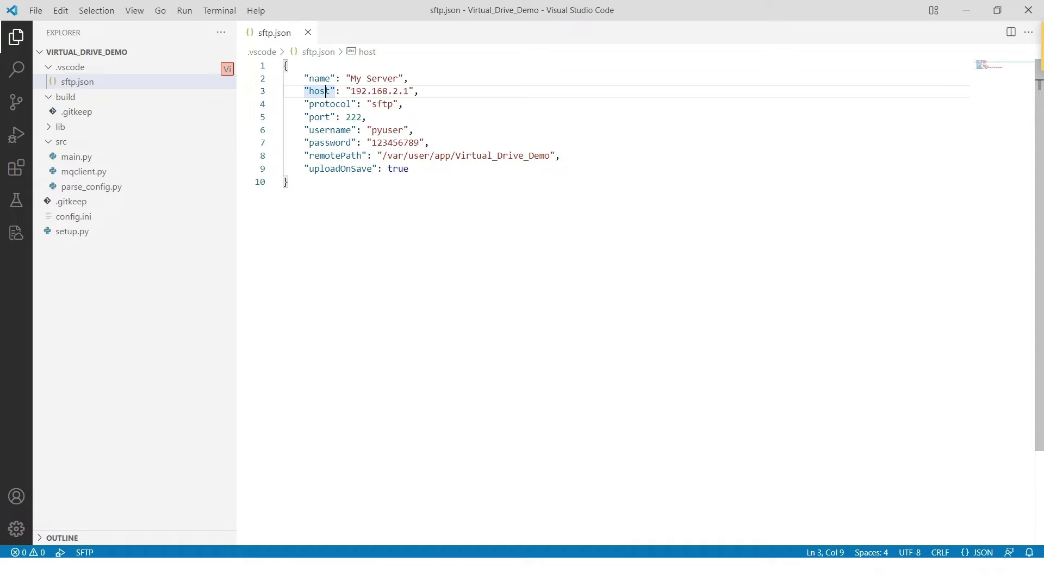
pyautogui.press('Down')
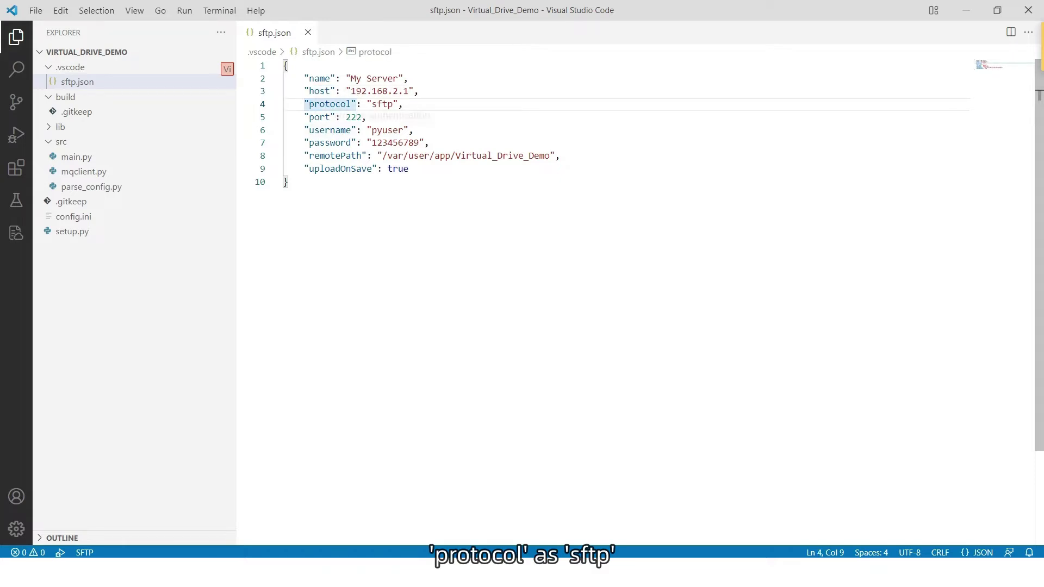
pyautogui.click(345, 131)
pyautogui.click(340, 143)
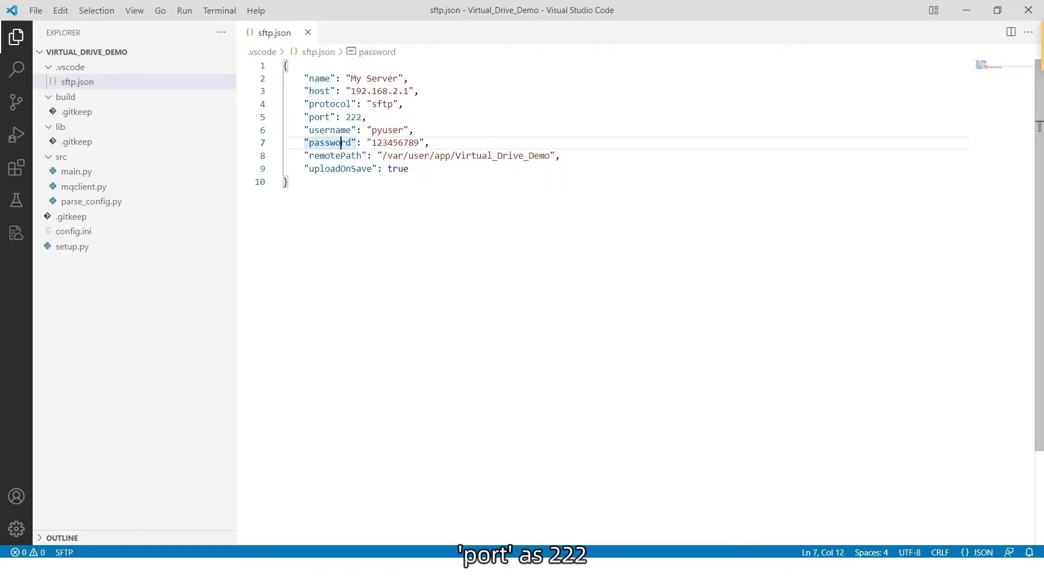
pyautogui.click(389, 142)
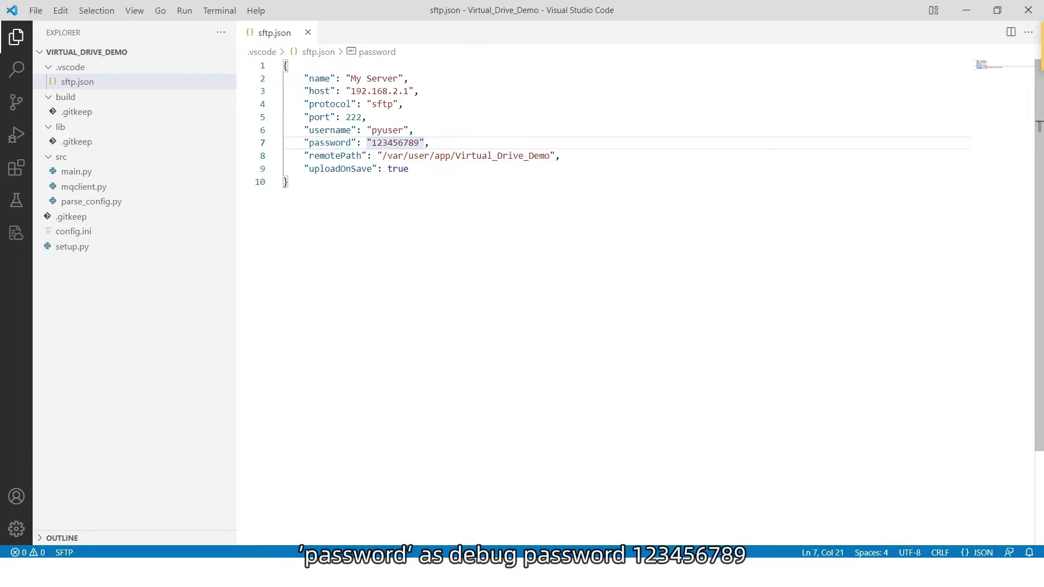
pyautogui.click(412, 156)
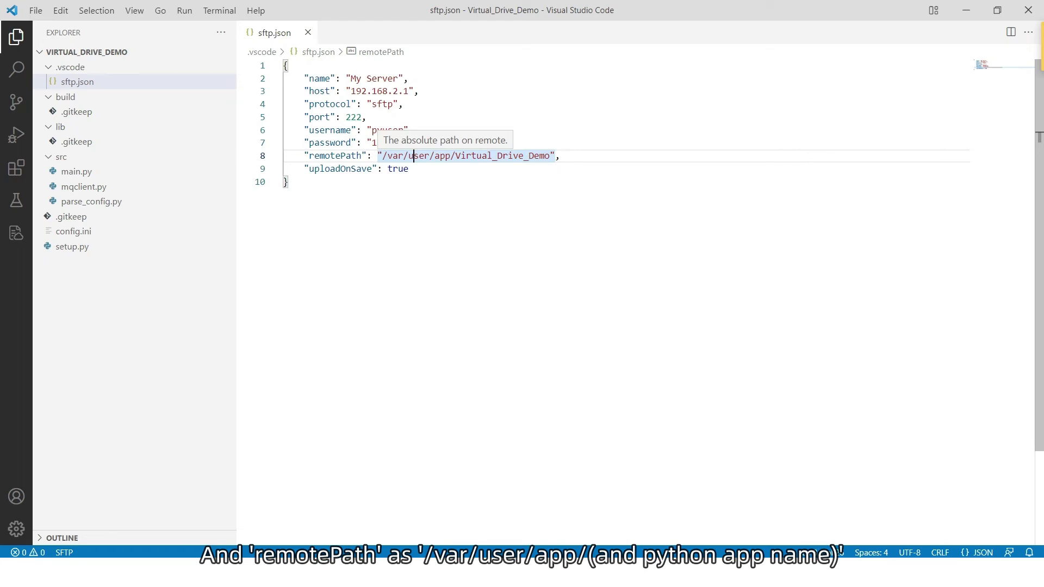
pyautogui.press('Down')
pyautogui.press('Down')
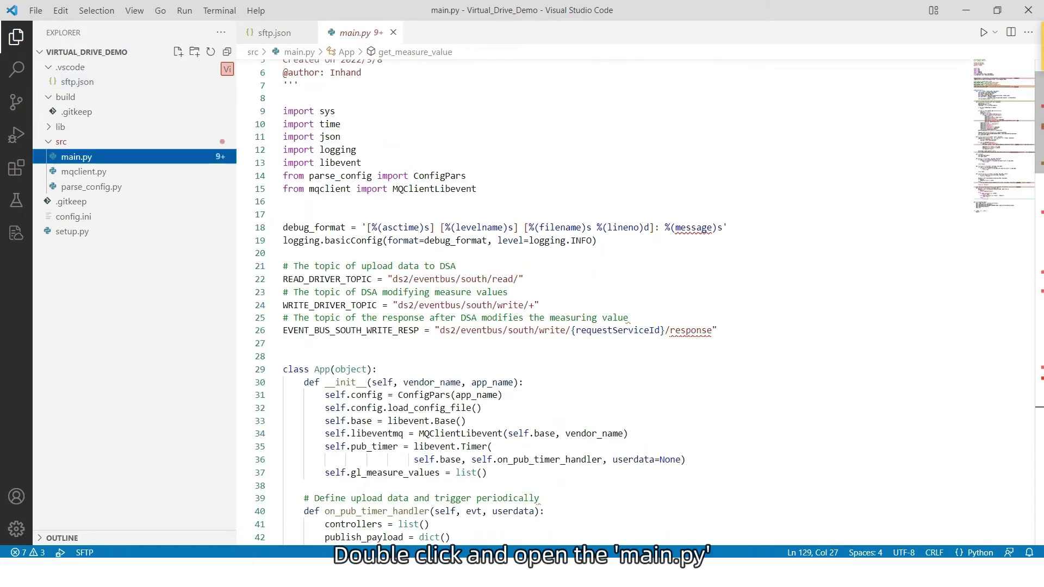
pyautogui.scroll(-1, 604, 302)
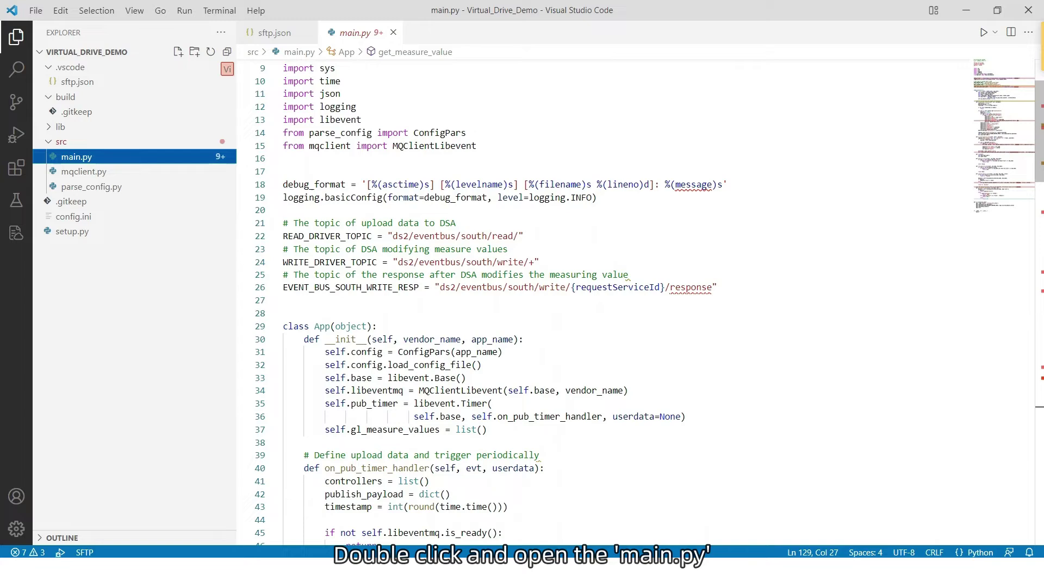
pyautogui.scroll(-1, 604, 302)
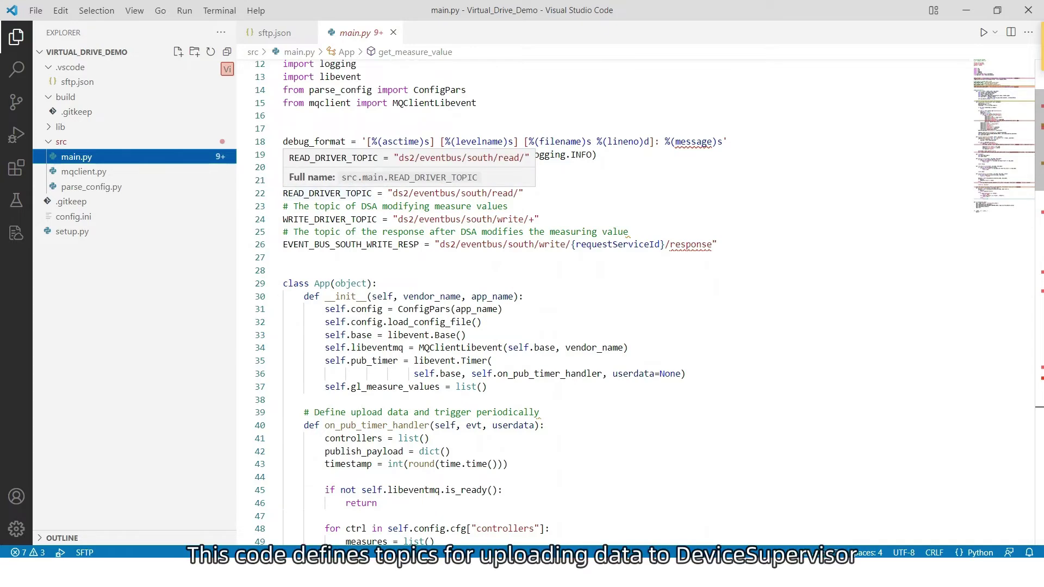
# Step: Highlight main.py's three topic constants, periodic upload handler and get_measure_value defaults
pyautogui.moveTo(283, 181); pyautogui.dragTo(295, 207)
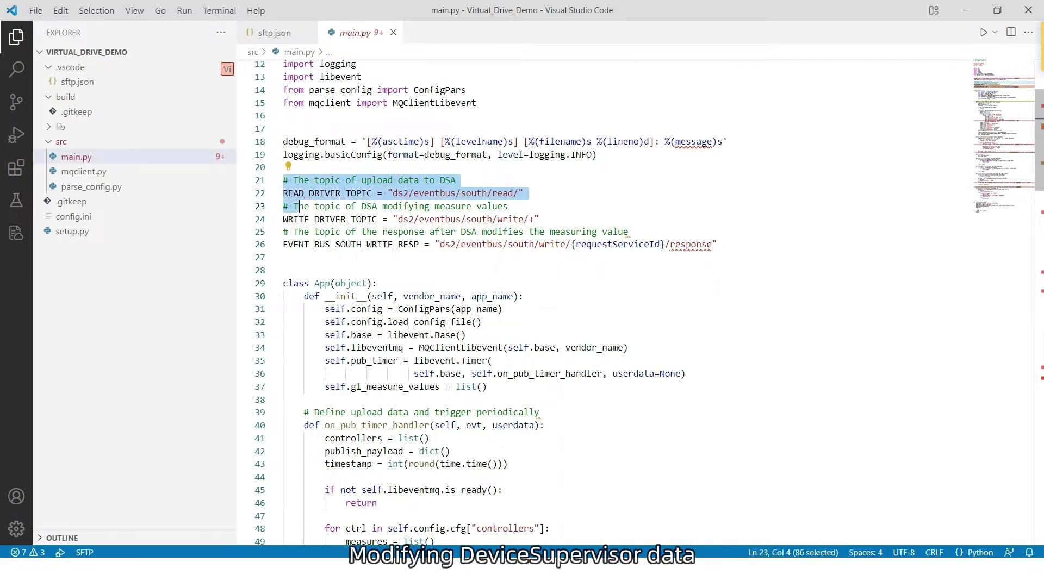
pyautogui.moveTo(295, 207)
pyautogui.mouseDown()
pyautogui.moveTo(343, 232)
pyautogui.moveTo(283, 258)
pyautogui.mouseUp()
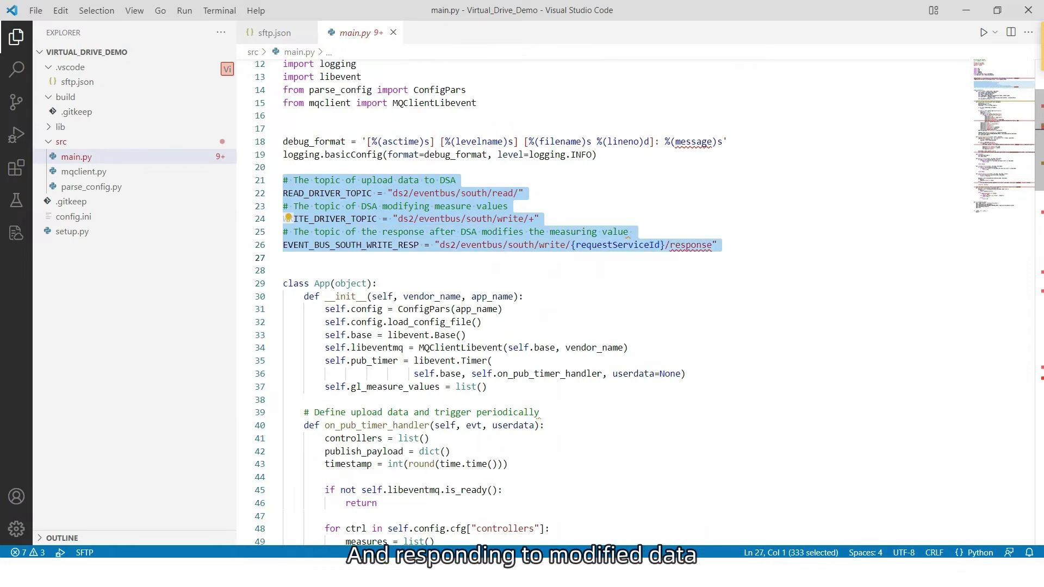
pyautogui.click(380, 283)
pyautogui.scroll(-3, 379, 282)
pyautogui.scroll(-1, 380, 283)
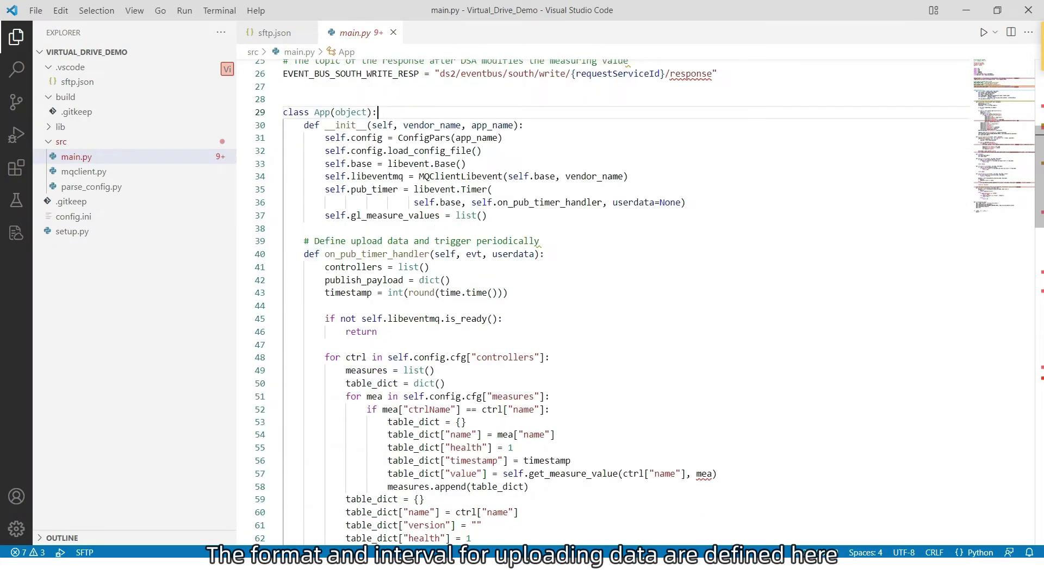
pyautogui.moveTo(304, 254)
pyautogui.mouseDown()
pyautogui.moveTo(507, 292)
pyautogui.moveTo(377, 332)
pyautogui.mouseUp()
pyautogui.click(325, 331)
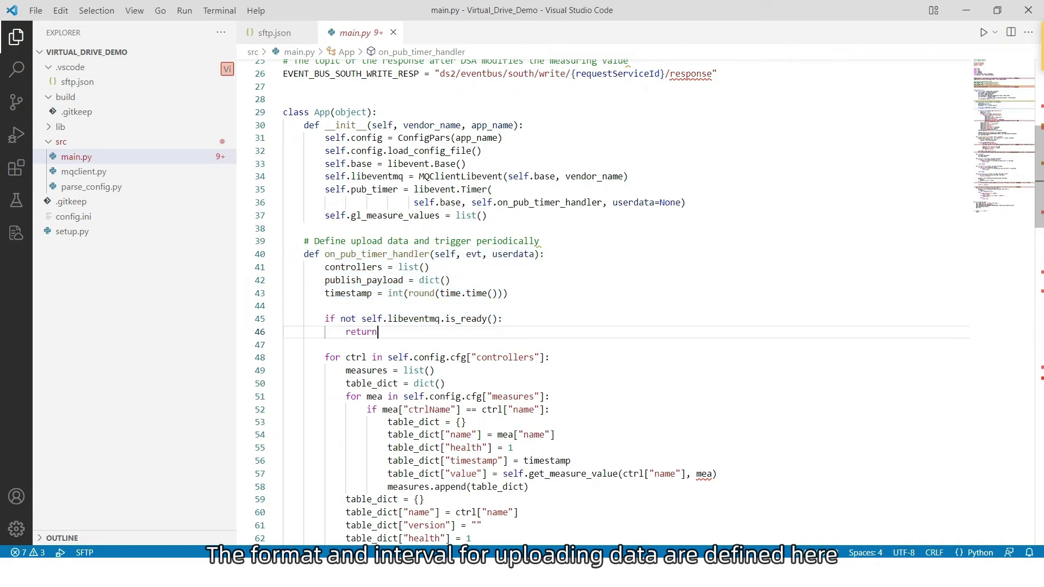
pyautogui.scroll(-6, 572, 326)
pyautogui.scroll(-5, 571, 326)
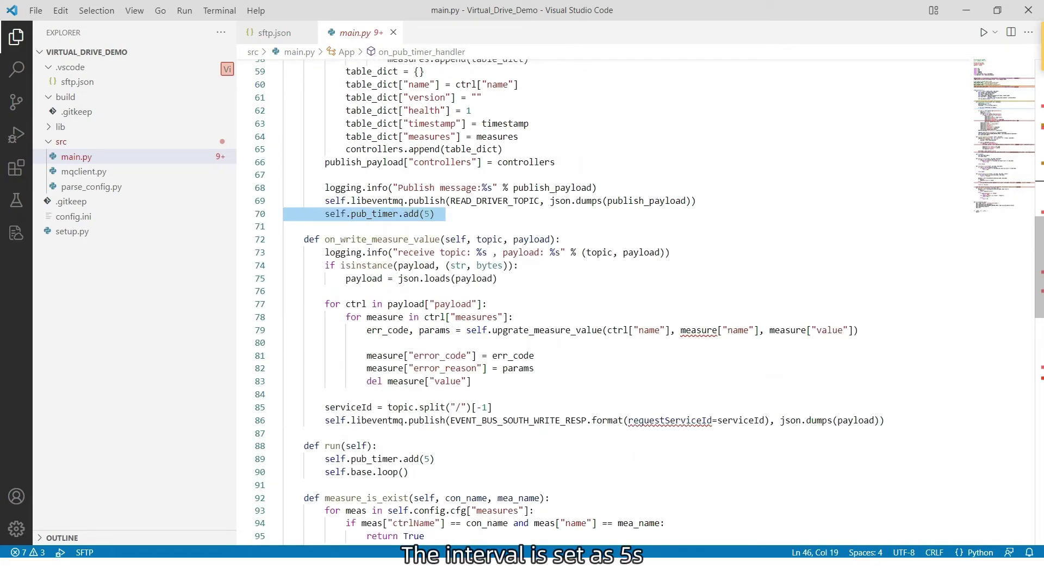
pyautogui.scroll(-8, 571, 326)
pyautogui.scroll(-7, 572, 326)
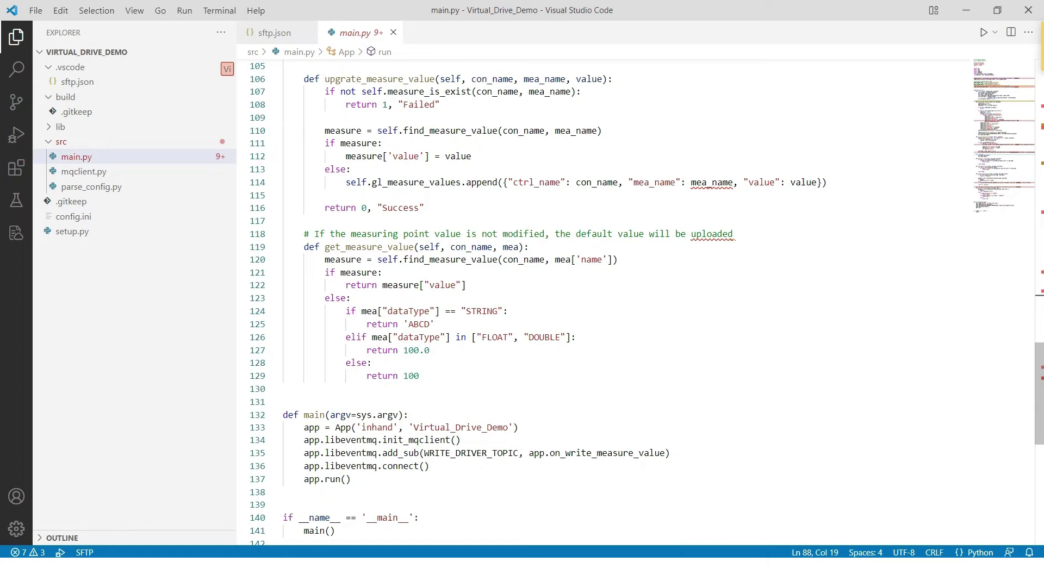
pyautogui.scroll(-2, 570, 327)
pyautogui.moveTo(304, 204)
pyautogui.mouseDown()
pyautogui.moveTo(361, 269)
pyautogui.moveTo(381, 333)
pyautogui.moveTo(283, 359)
pyautogui.mouseUp()
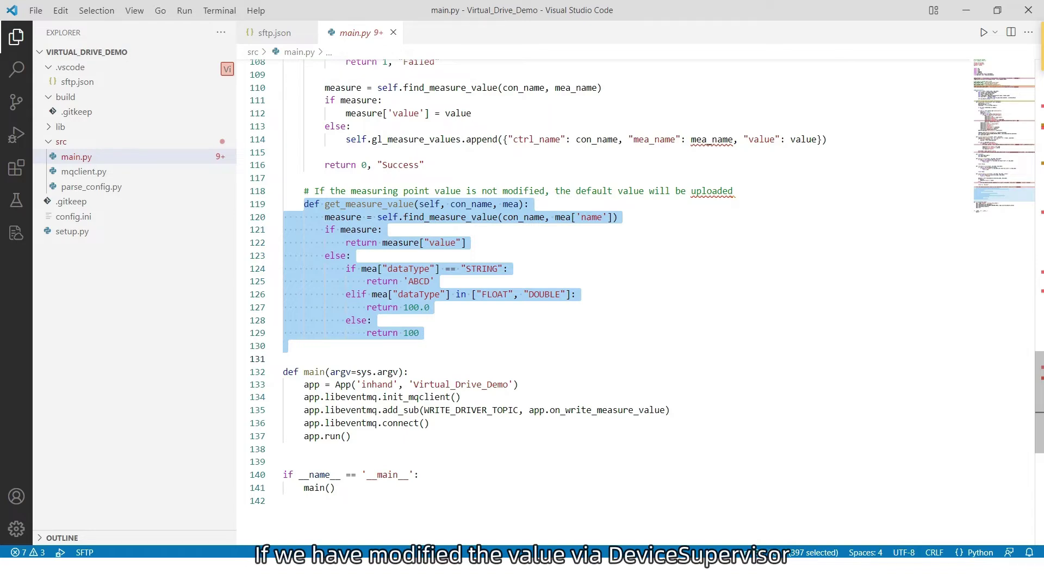
pyautogui.press('Escape')
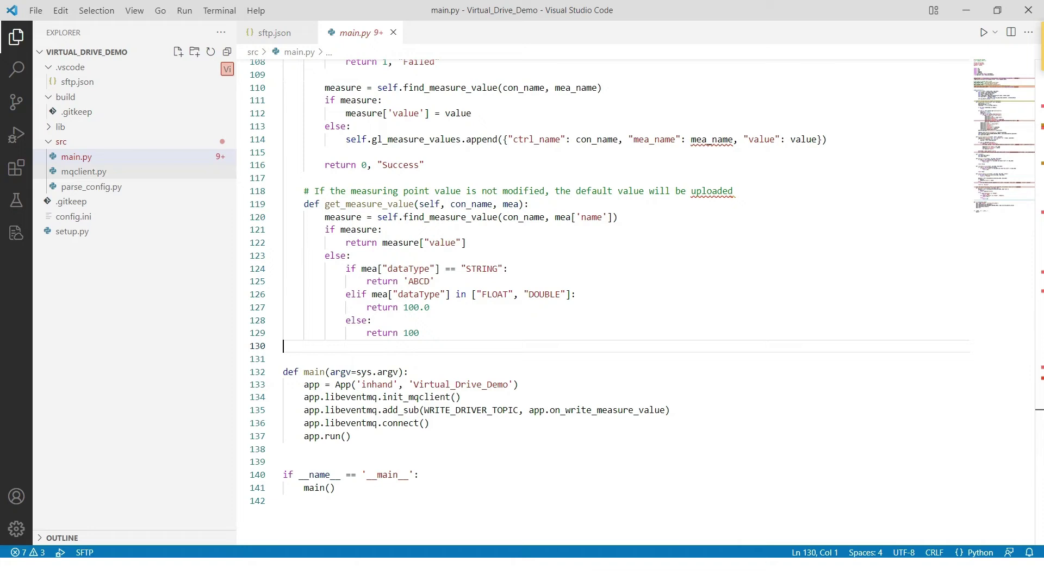
# Step: Show mqclient.py, then parse_config.py with its config.ini loading
pyautogui.click(84, 171)
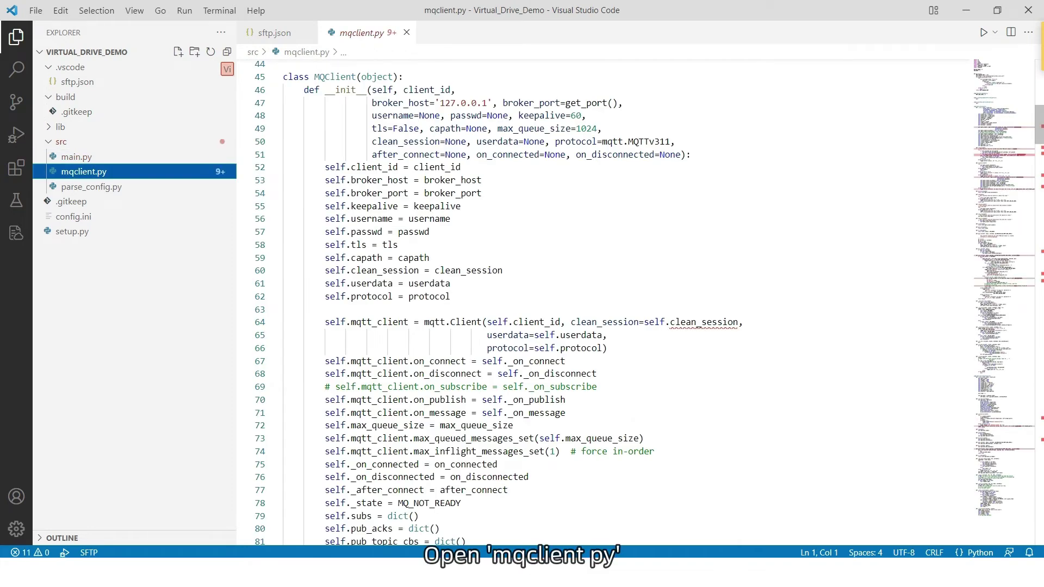
pyautogui.scroll(1, 644, 302)
pyautogui.scroll(2, 644, 302)
pyautogui.scroll(4, 645, 302)
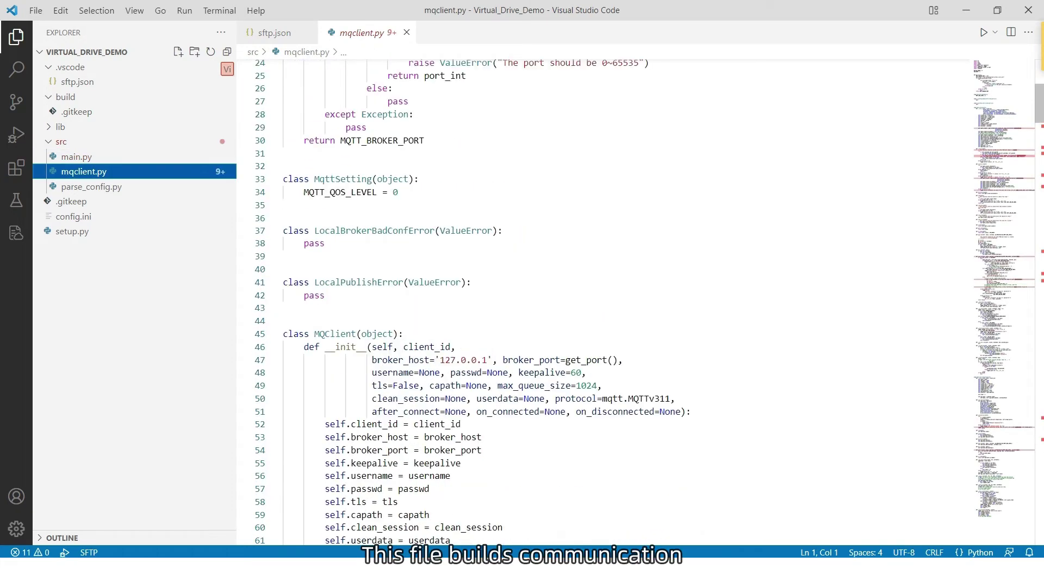
pyautogui.scroll(5, 645, 302)
pyautogui.scroll(3, 644, 301)
pyautogui.scroll(-1, 644, 302)
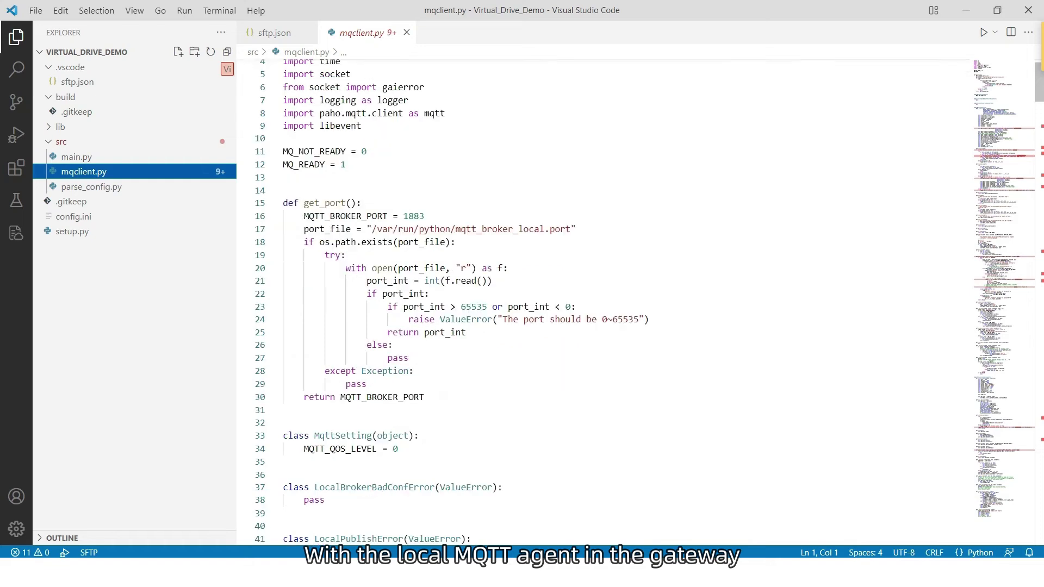
pyautogui.scroll(-3, 644, 301)
pyautogui.scroll(-1, 644, 302)
pyautogui.scroll(-1, 645, 302)
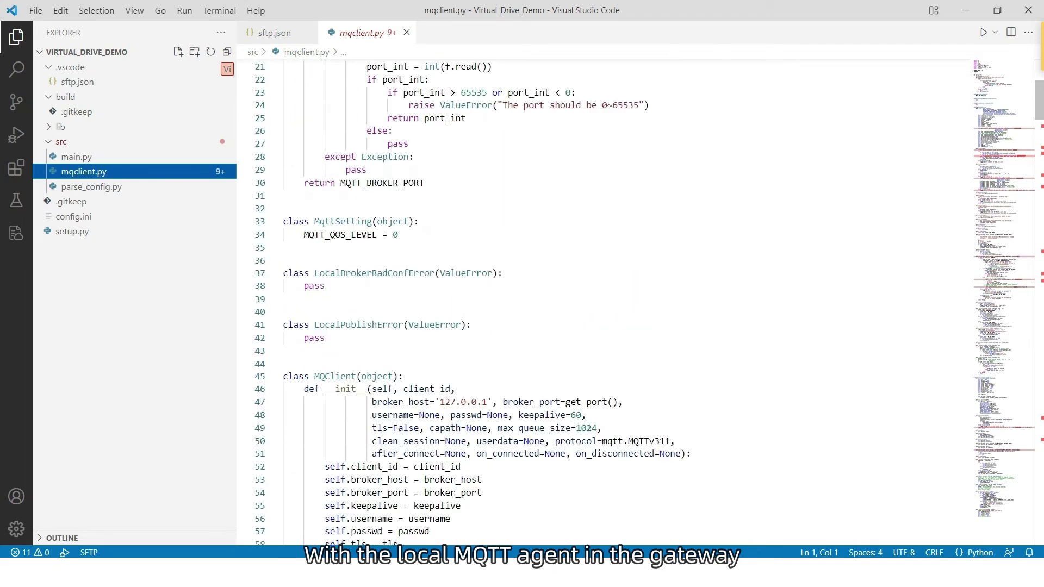
pyautogui.scroll(-1, 644, 302)
pyautogui.scroll(-1, 644, 302)
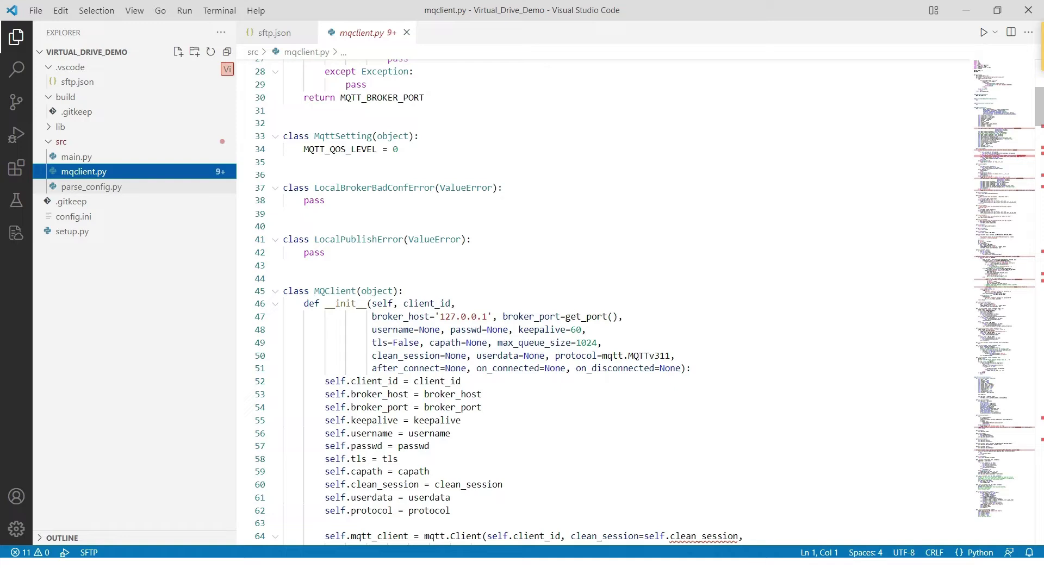
pyautogui.click(91, 187)
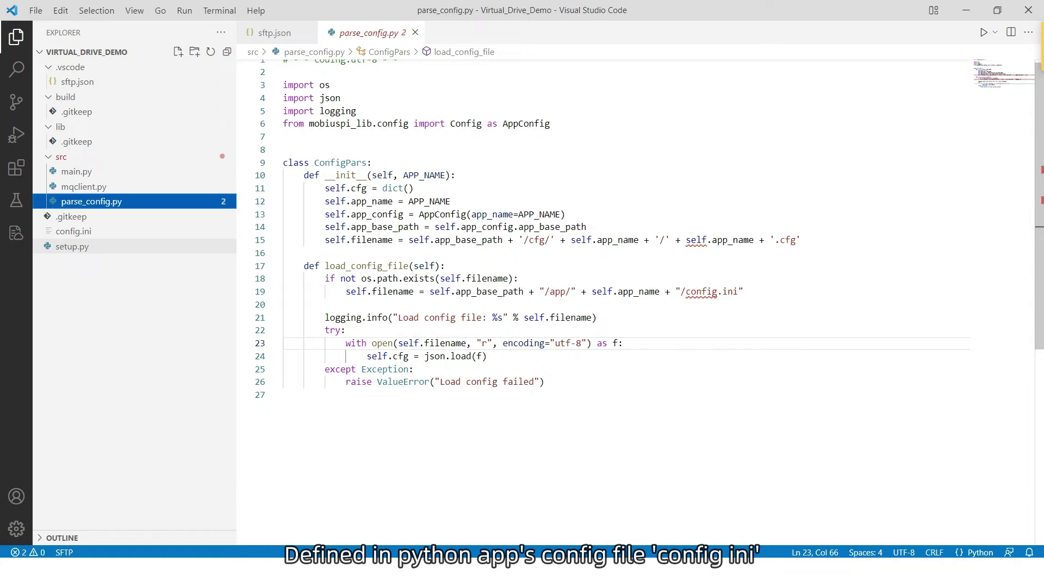
pyautogui.click(73, 230)
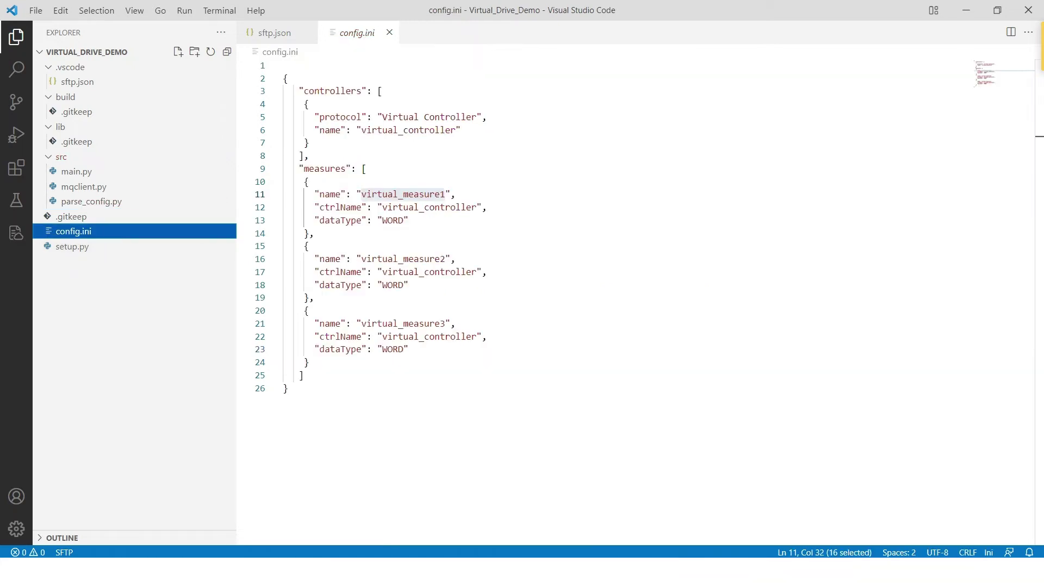
pyautogui.click(424, 116)
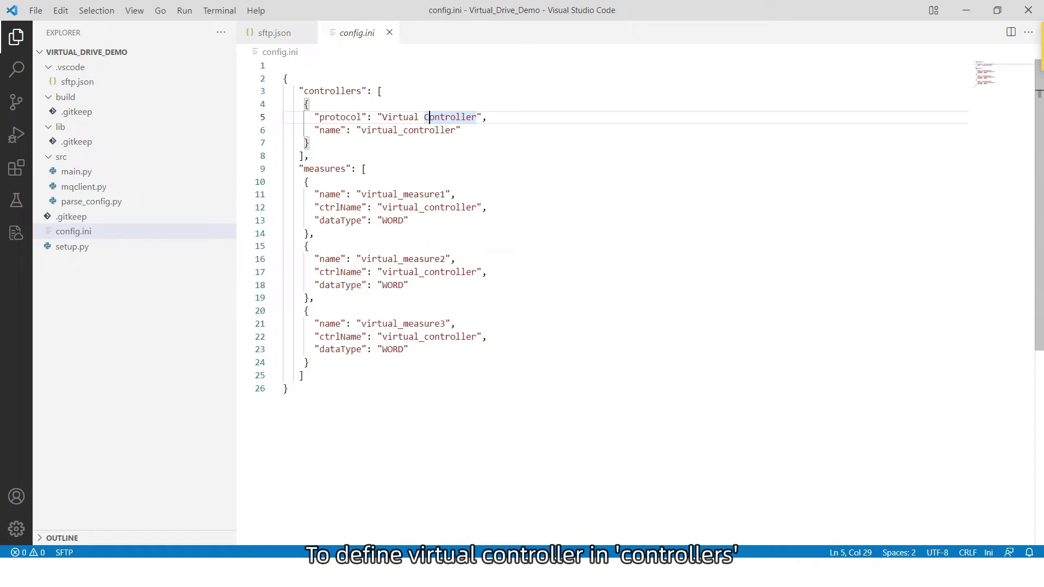
pyautogui.click(413, 130)
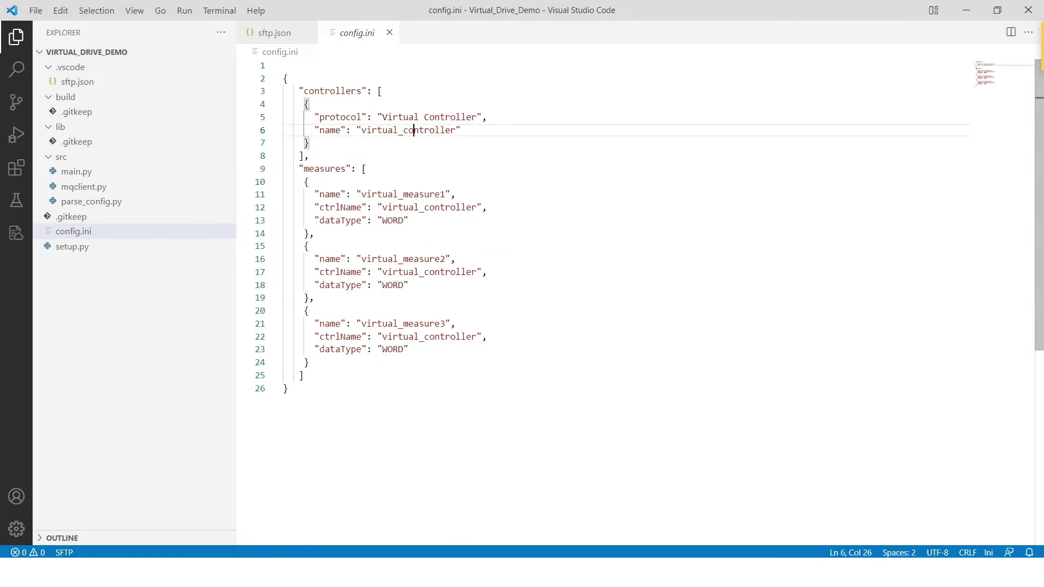
pyautogui.doubleClick(413, 130)
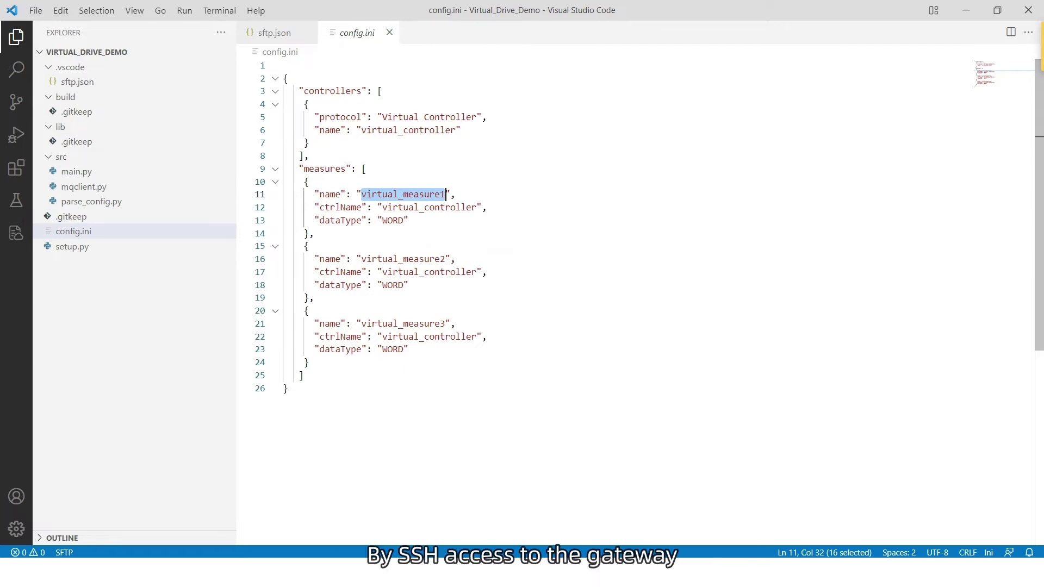
# Step: Start an SFTP SSH terminal to 192.168.2.1 port 222 and log in with the debug password
pyautogui.hotkey('ctrl', 'shift', 'p')
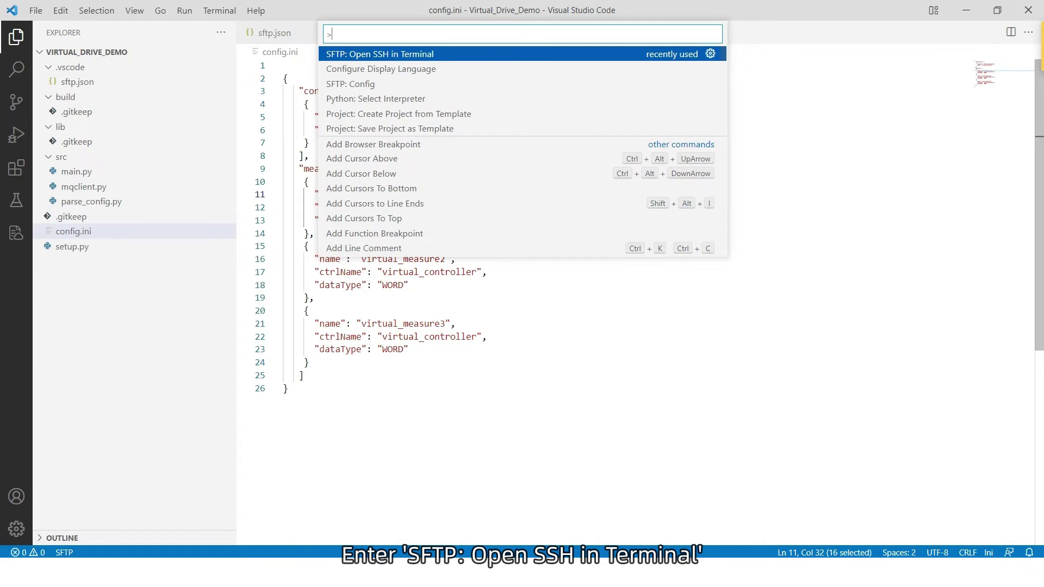
pyautogui.press('Return')
pyautogui.press('Return')
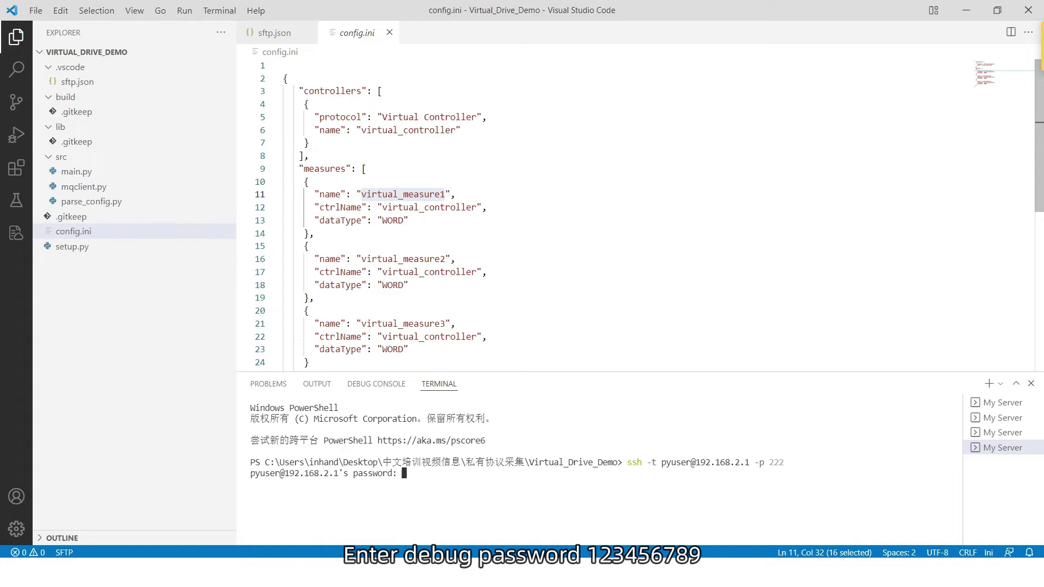
pyautogui.press('Return')
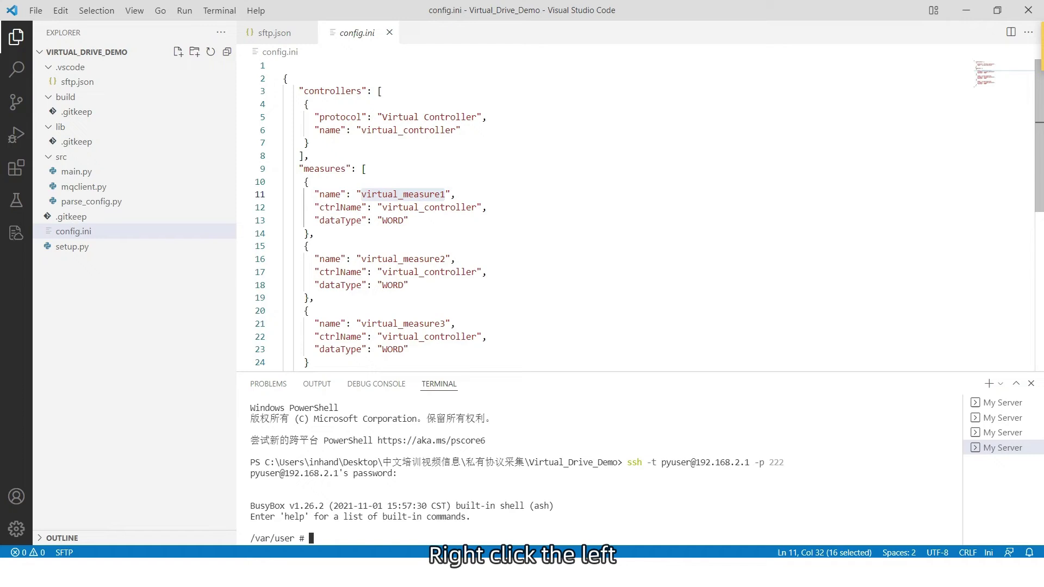
# Step: Sync the project to the gateway and run build_py_app.sh for Virtual_Drive_Demo
pyautogui.rightClick(87, 230)
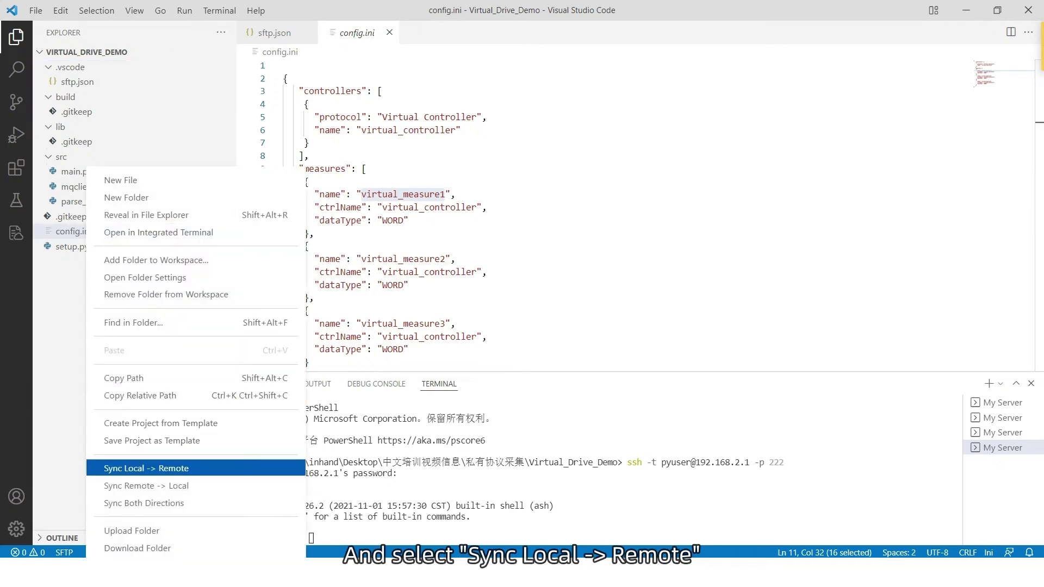
pyautogui.click(147, 468)
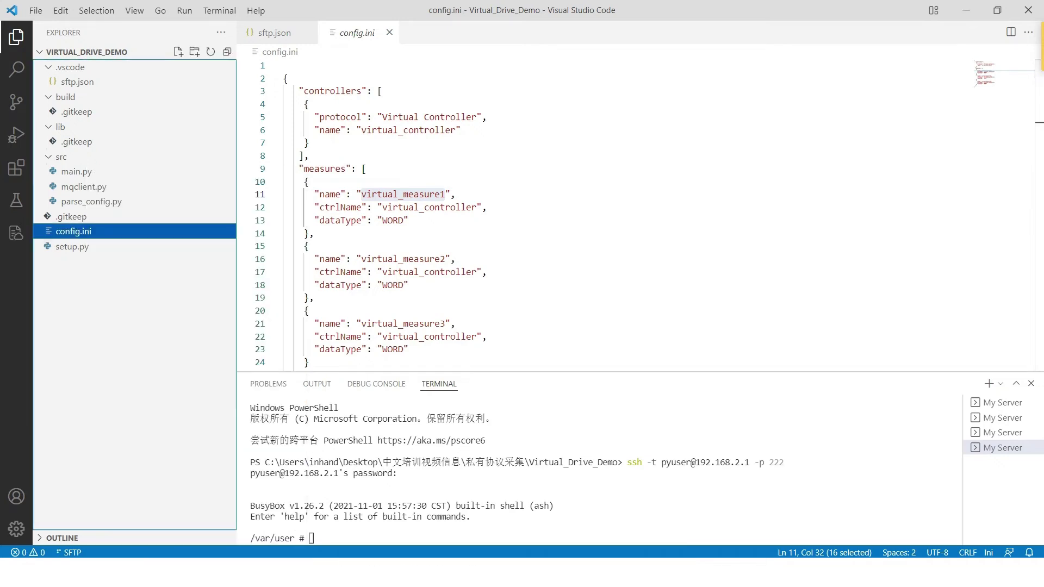
pyautogui.click(72, 247)
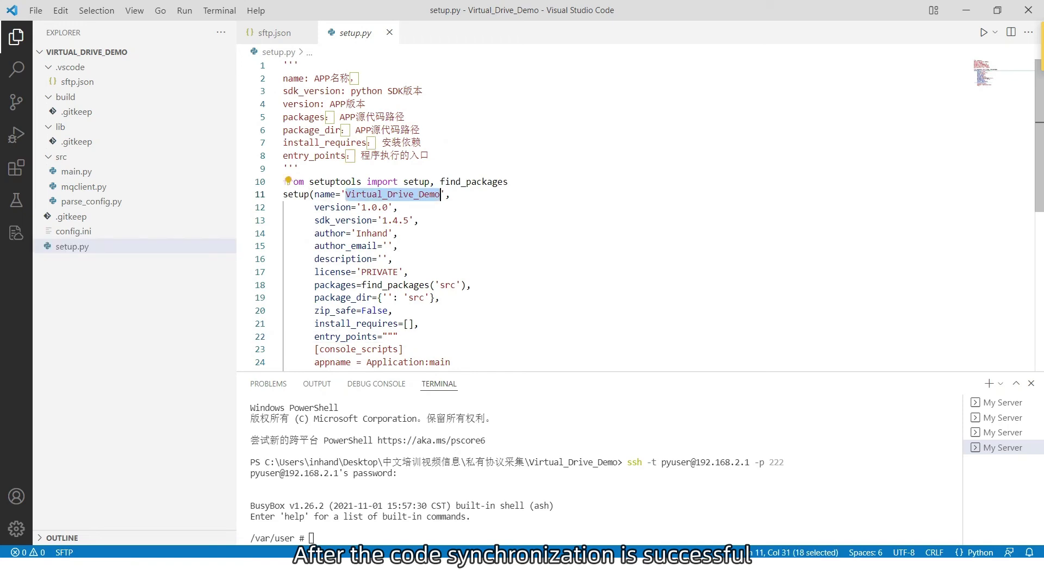
pyautogui.write('build_py_app.sh Virtual_Drive_Demo')
pyautogui.press('Return')
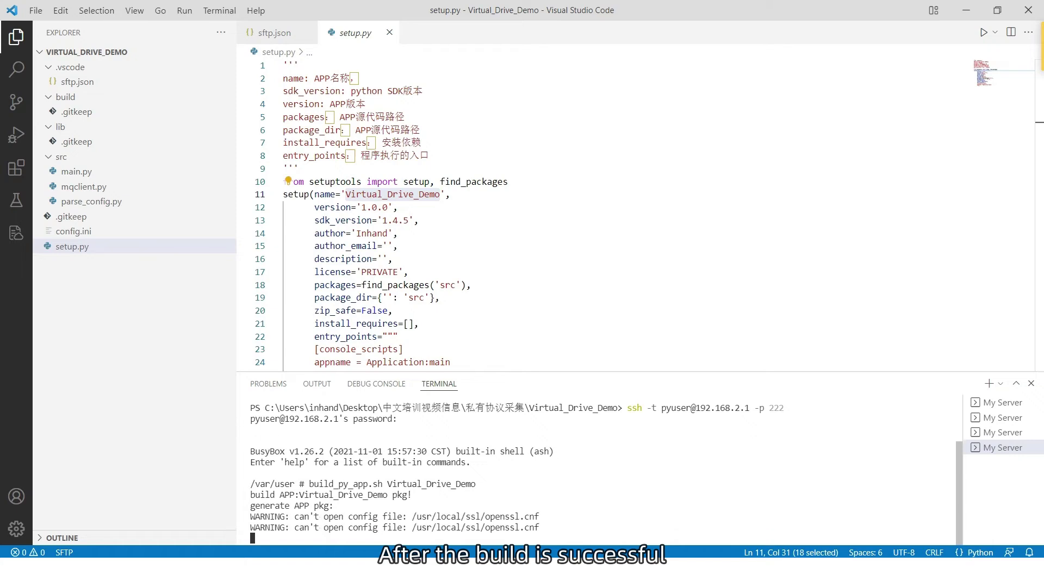
# Step: Pull Virtual_Drive_Demo-V1.0.0.tar.gz into the local build folder and open it
pyautogui.rightClick(104, 96)
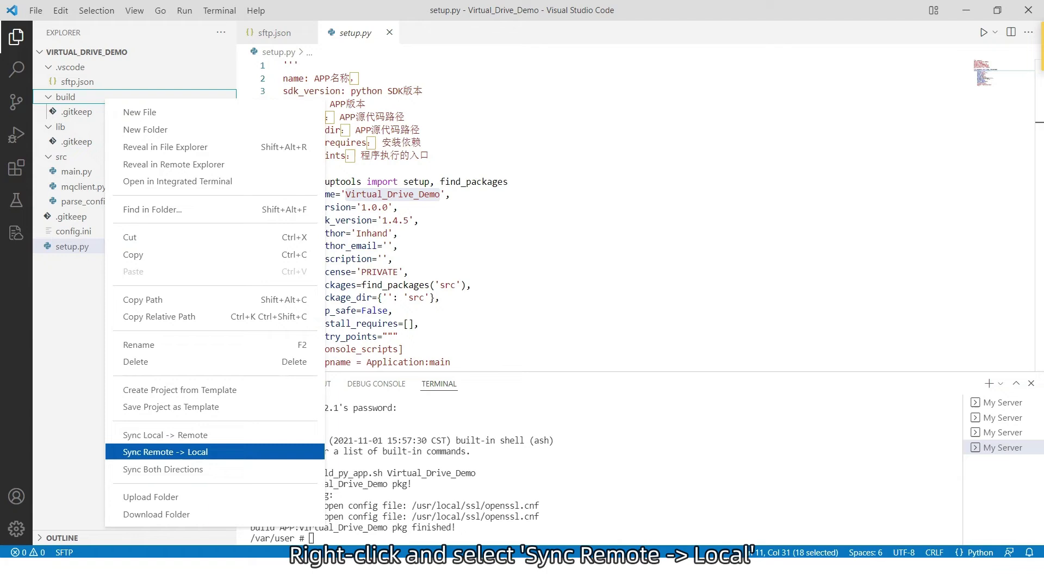
pyautogui.click(165, 452)
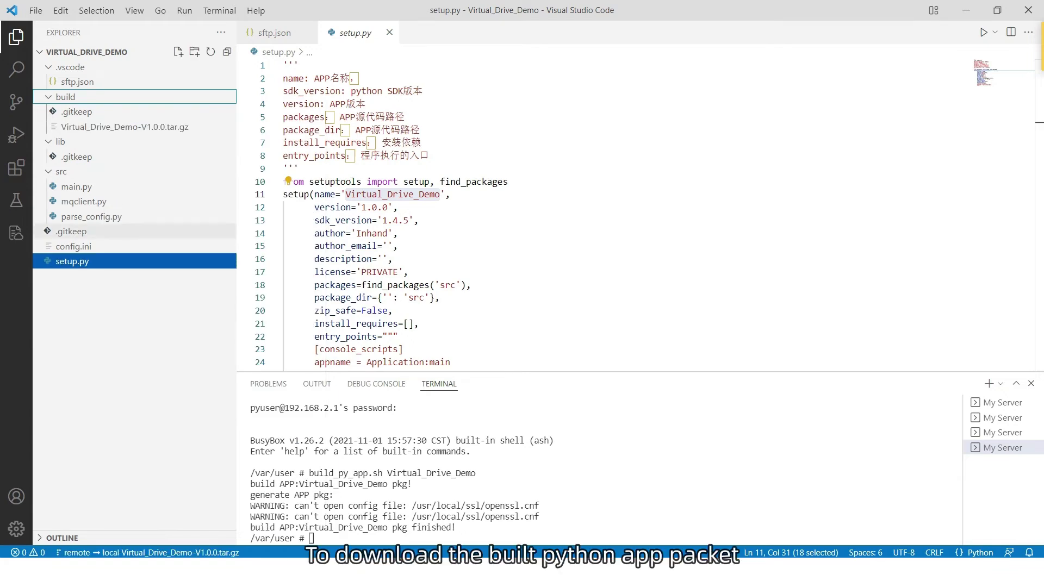
pyautogui.click(122, 126)
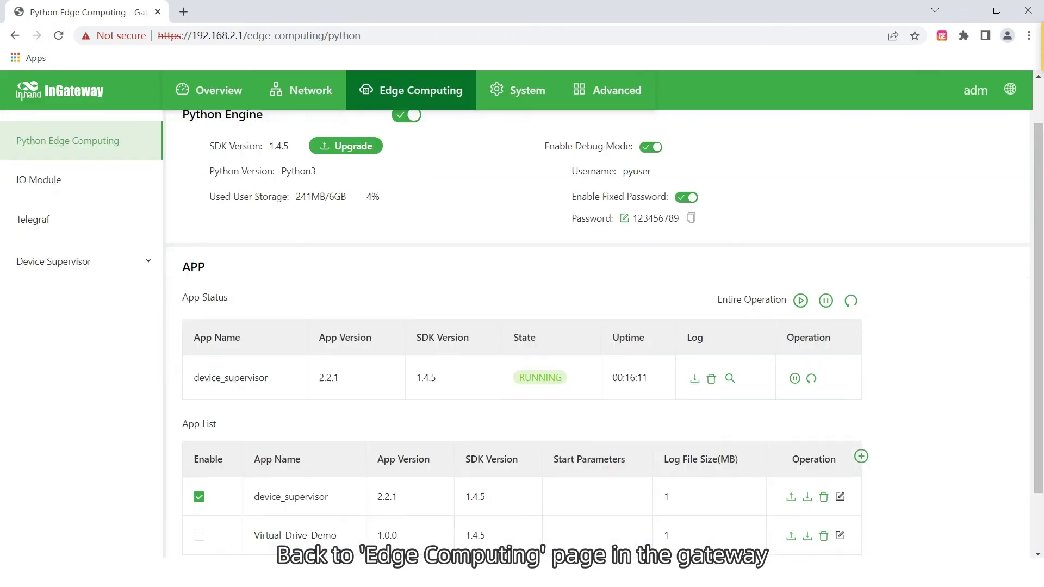
pyautogui.scroll(-3, 596, 335)
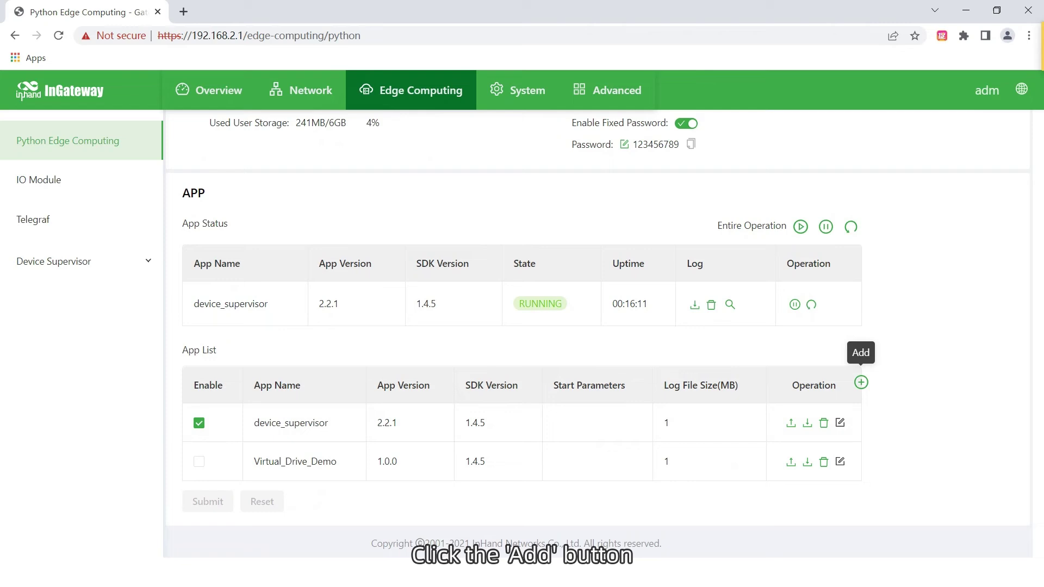
# Step: Import Virtual_Drive_Demo-V1.0.0.tar.gz from the build folder and confirm its installation
pyautogui.click(862, 382)
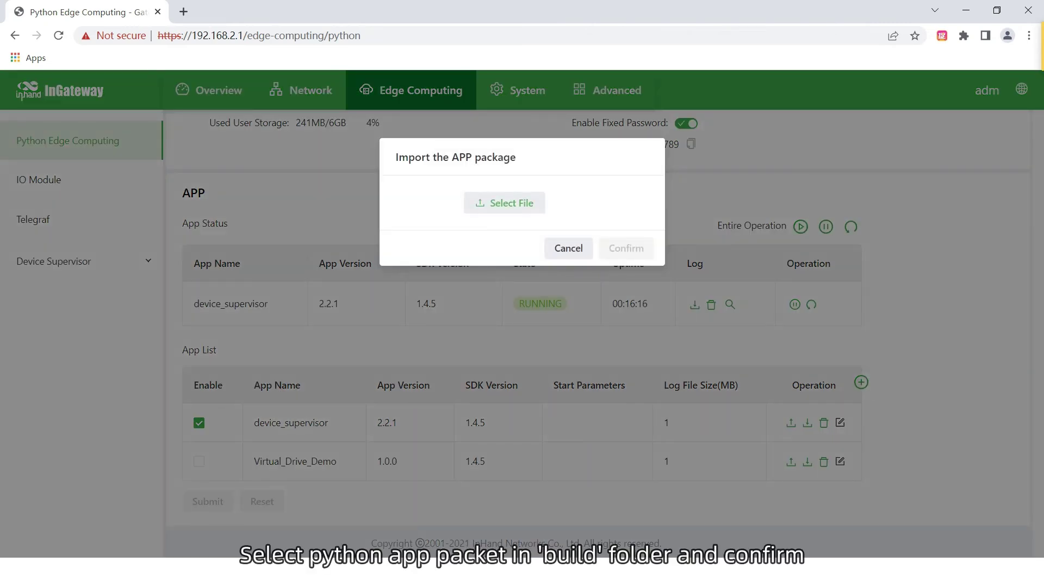
pyautogui.click(504, 203)
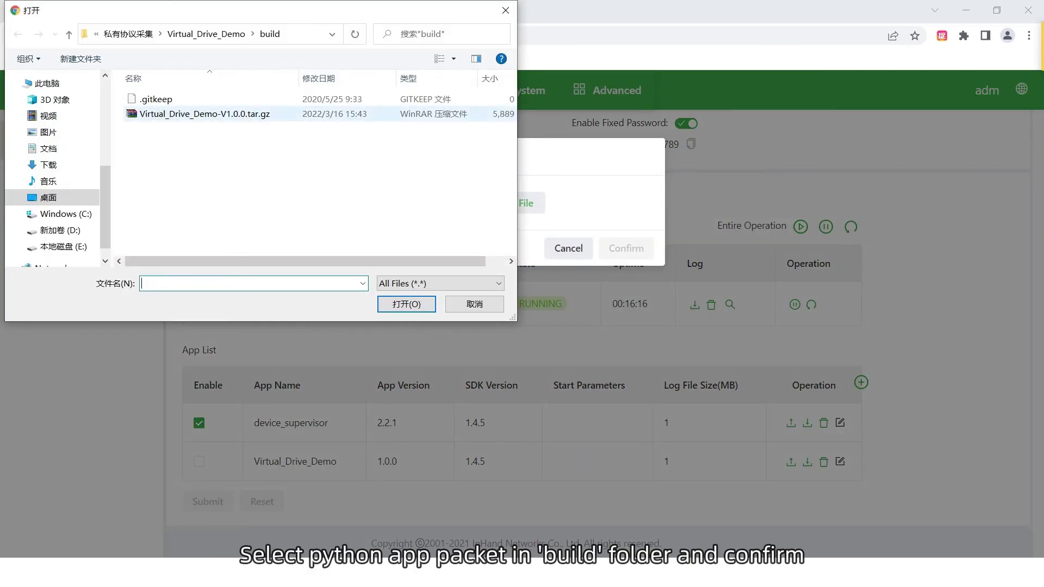
pyautogui.click(204, 113)
pyautogui.click(406, 304)
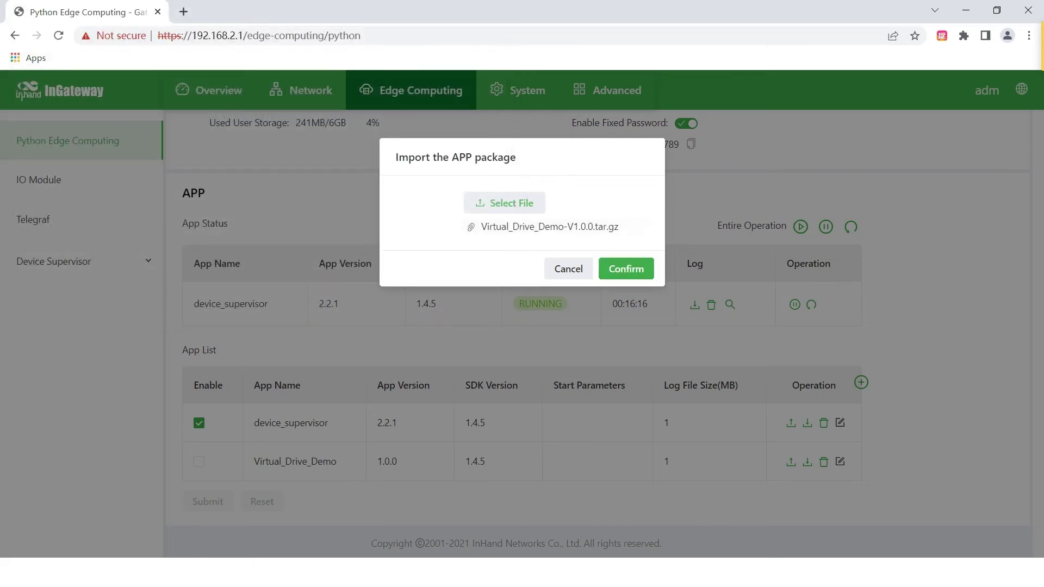
pyautogui.click(626, 268)
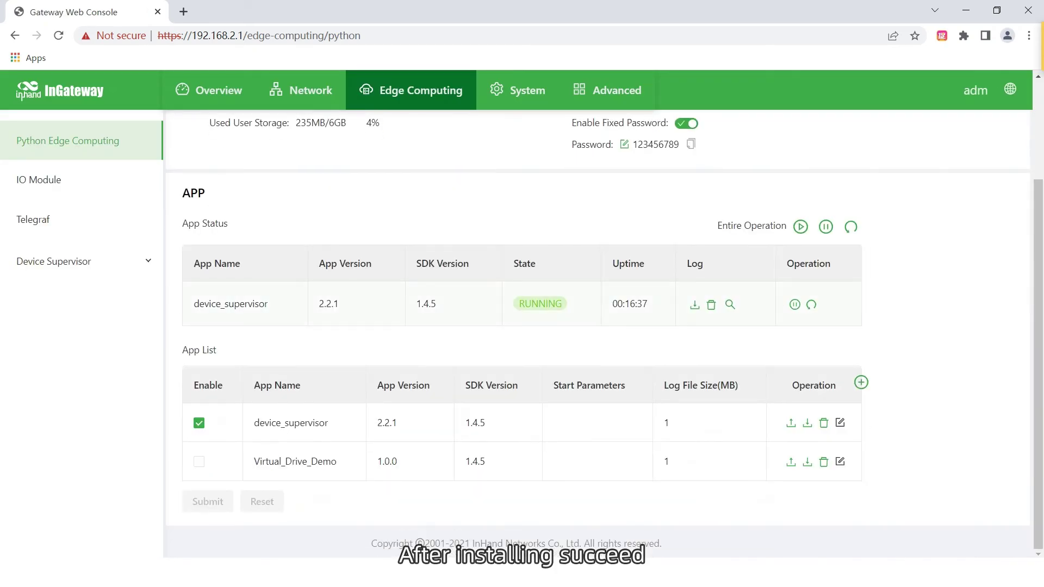
# Step: Tick Enable for Virtual_Drive_Demo in the App List and submit
pyautogui.click(198, 461)
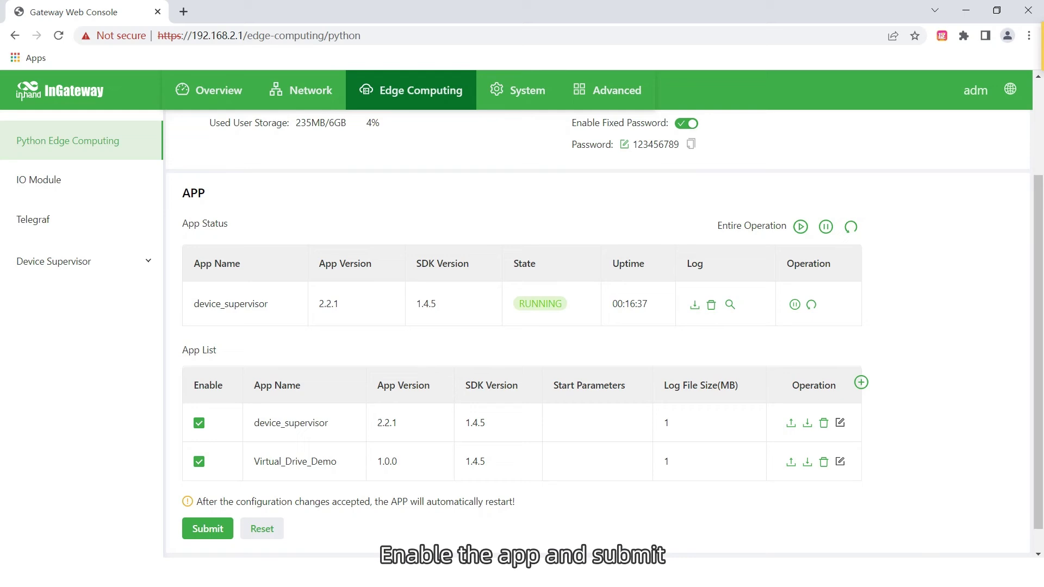
pyautogui.click(207, 529)
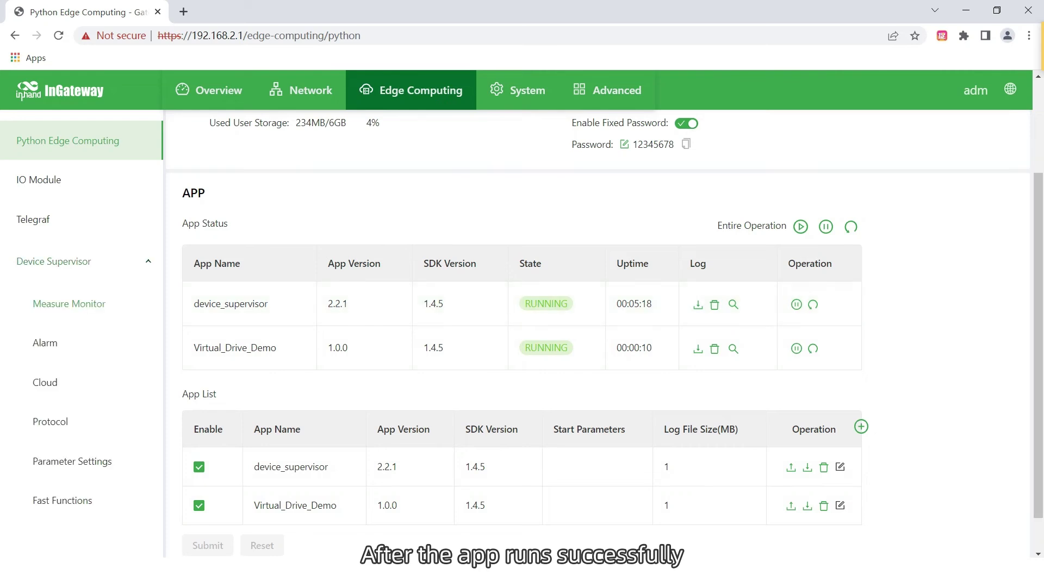
# Step: On Measure Monitor, add a Virtual Controller protocol controller named virtual_controller
pyautogui.click(69, 303)
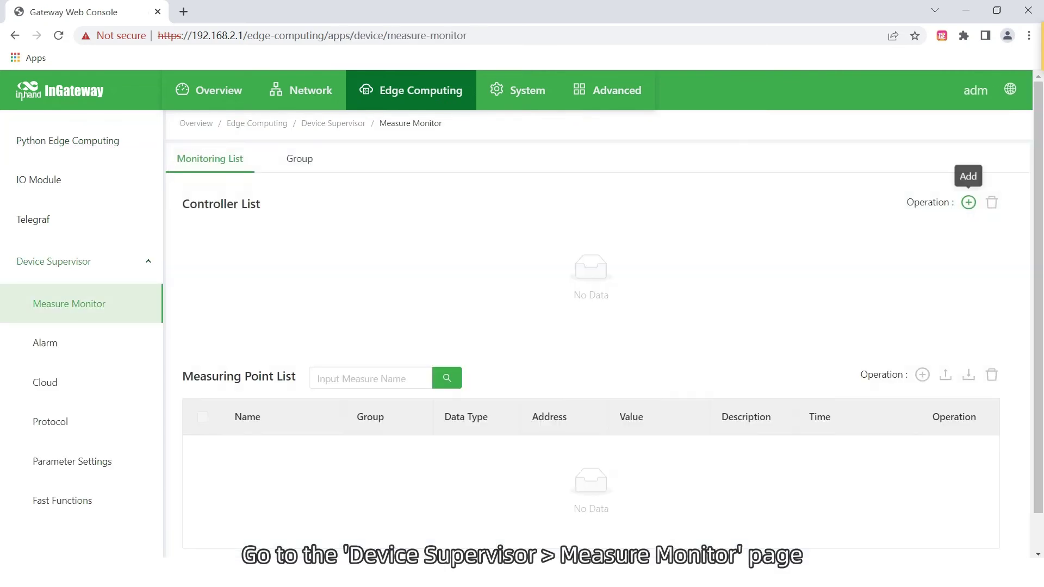
pyautogui.click(968, 202)
pyautogui.click(558, 233)
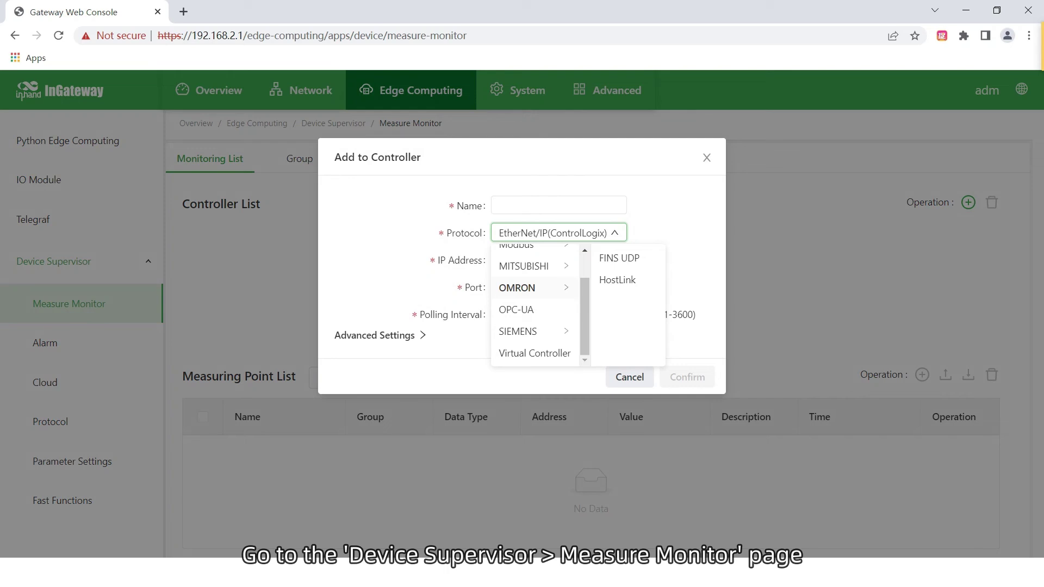
pyautogui.click(534, 353)
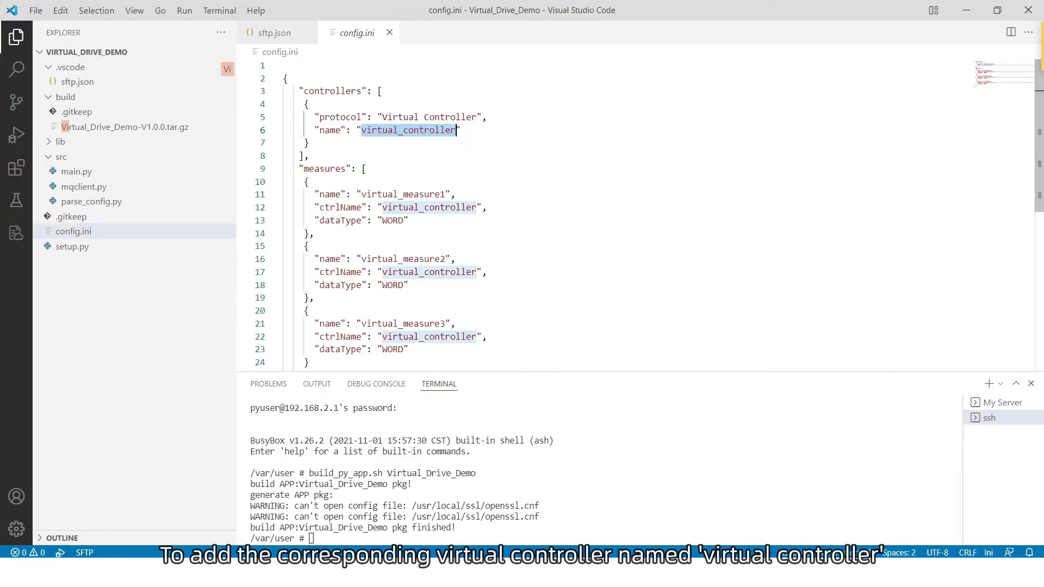
pyautogui.click(349, 480)
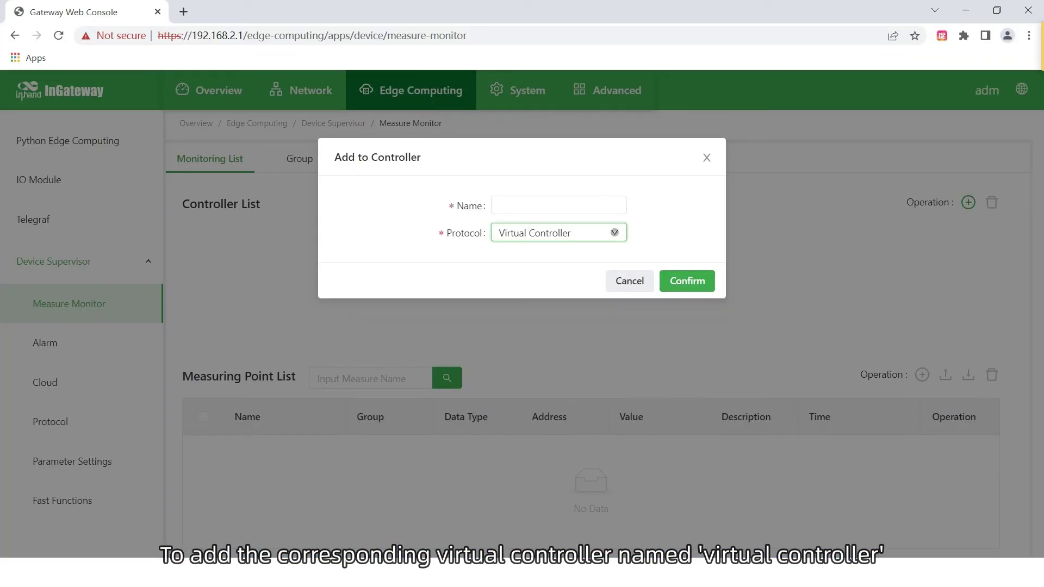
pyautogui.write('virtual_controller')
pyautogui.click(687, 281)
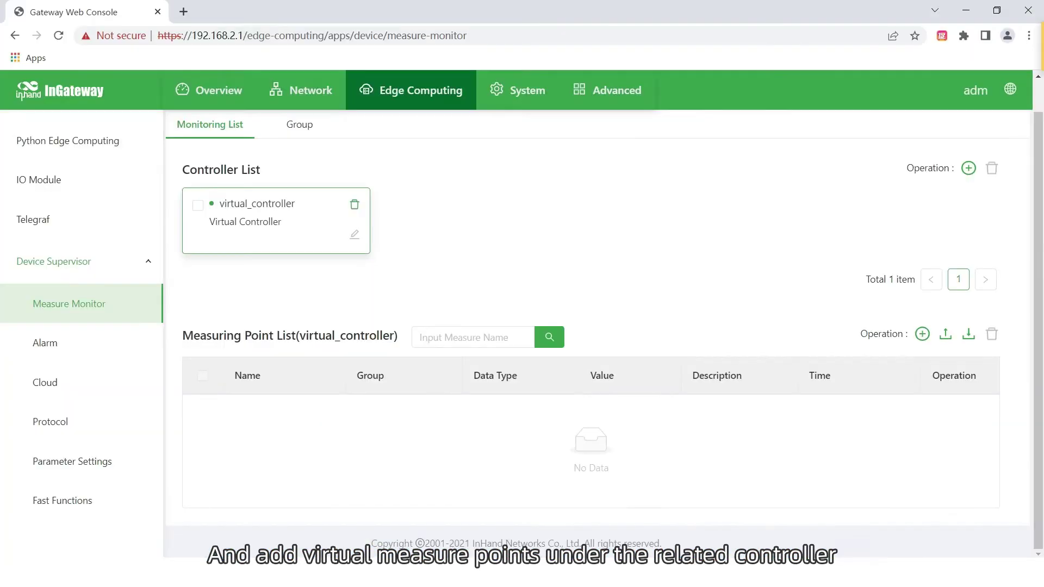
# Step: Add measuring point virtual_measure1 with the WORD data type
pyautogui.click(921, 333)
pyautogui.write('virtual_measure1')
pyautogui.click(562, 232)
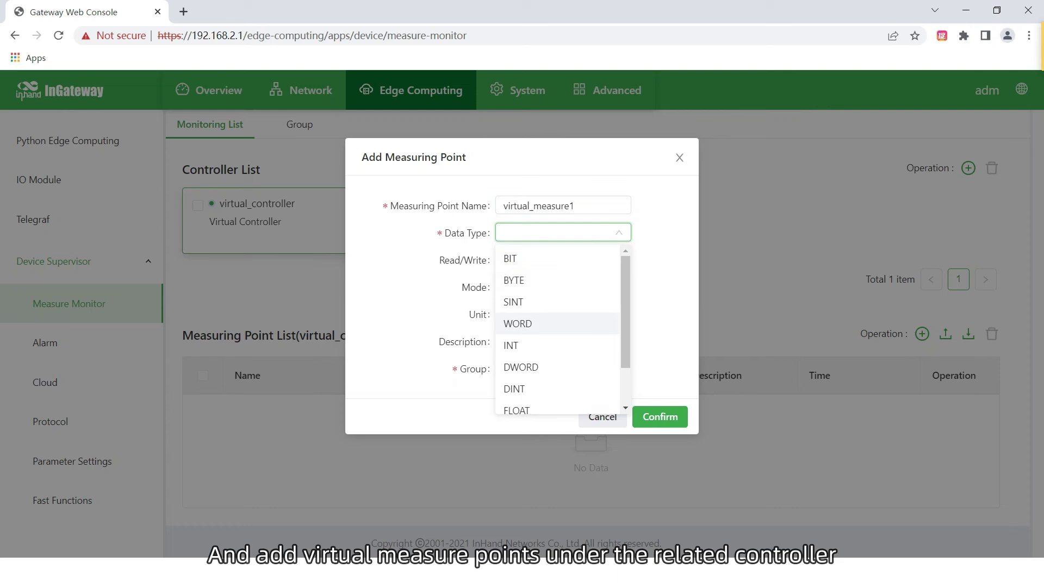
pyautogui.click(517, 323)
pyautogui.click(660, 417)
# Step: Add virtual_measure2 as a WORD measuring point
pyautogui.click(922, 366)
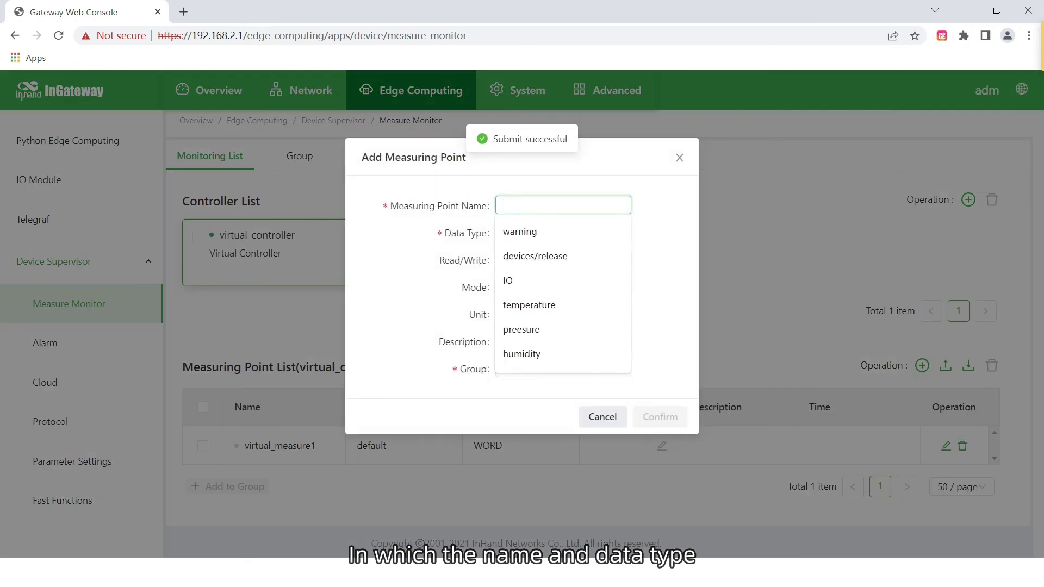
pyautogui.write('virtual_measure2')
pyautogui.click(563, 232)
pyautogui.click(517, 314)
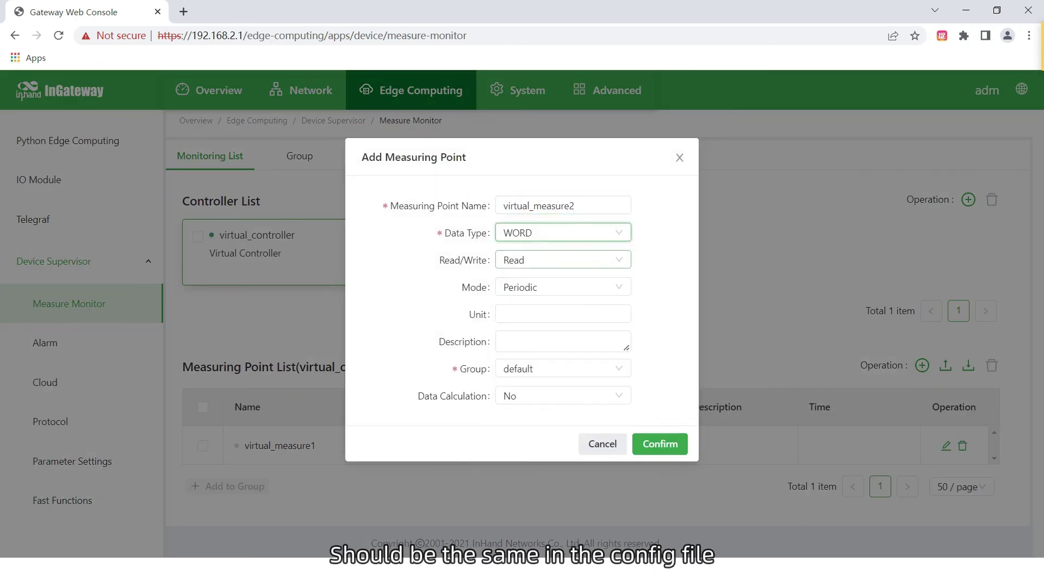
pyautogui.click(563, 260)
pyautogui.click(522, 287)
pyautogui.click(660, 445)
# Step: Add virtual_measure3 as a read-only WORD measuring point
pyautogui.click(921, 365)
pyautogui.write('virtual_measure1')
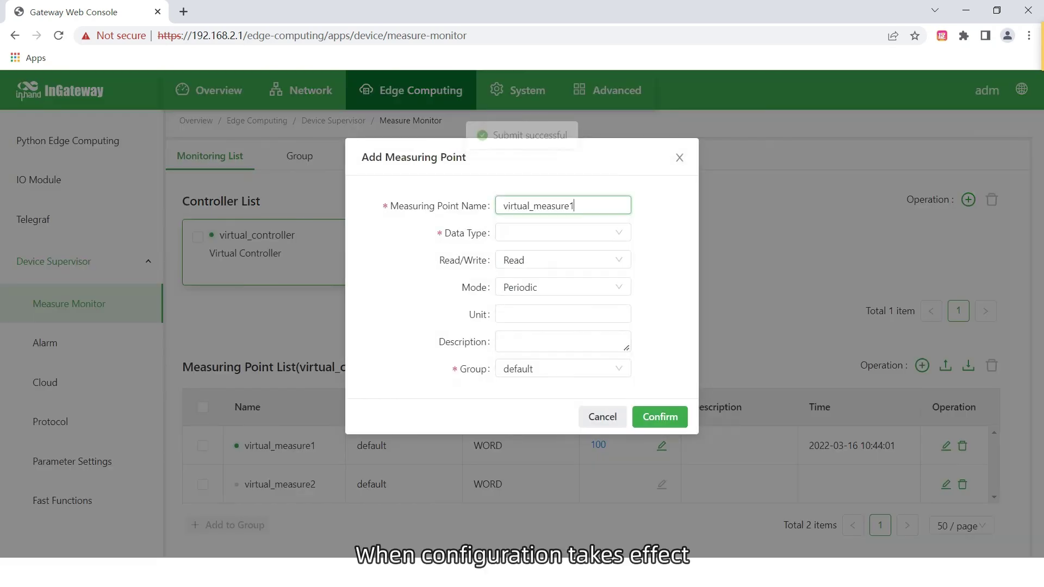
pyautogui.press('BackSpace')
pyautogui.write('3')
pyautogui.click(563, 232)
pyautogui.click(517, 323)
pyautogui.click(563, 259)
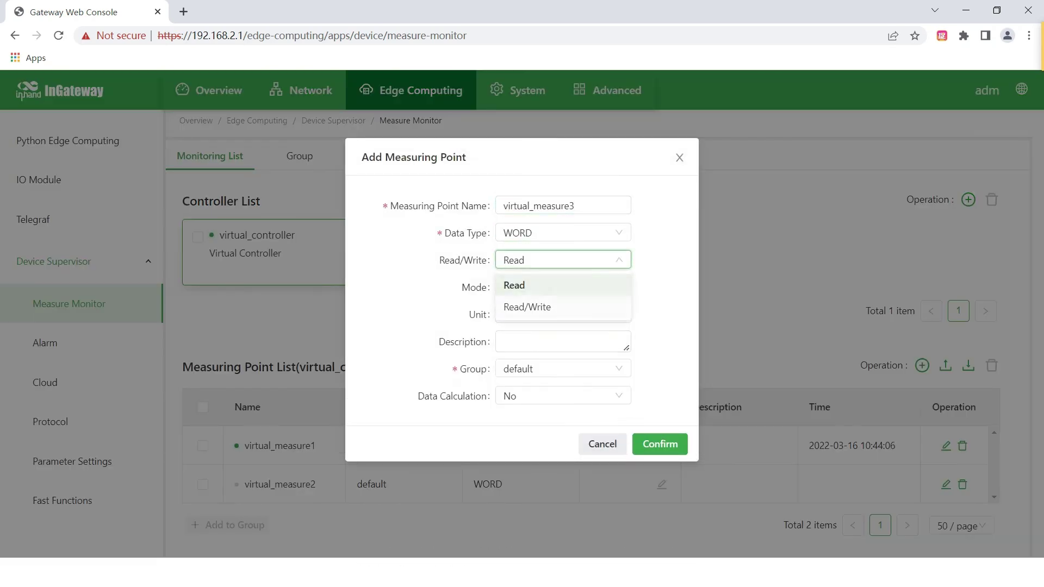
pyautogui.click(527, 307)
pyautogui.click(660, 443)
pyautogui.scroll(-1, 522, 327)
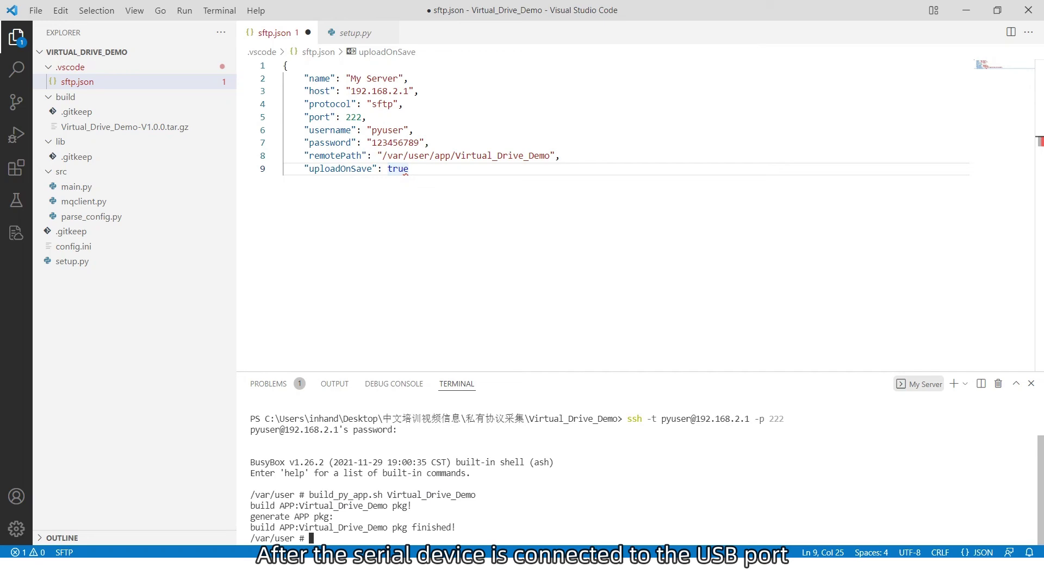
pyautogui.write('dmesg')
# Step: Run dmesg to find the FTDI manufacturer line, then list modules with cat /proc/modules
pyautogui.press('Return')
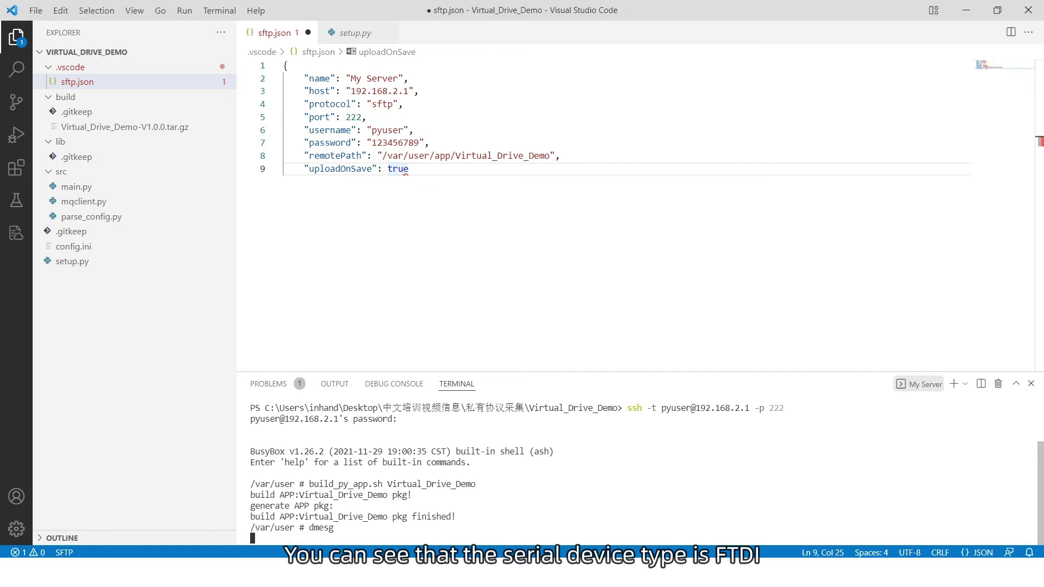
pyautogui.moveTo(458, 516); pyautogui.dragTo(328, 516)
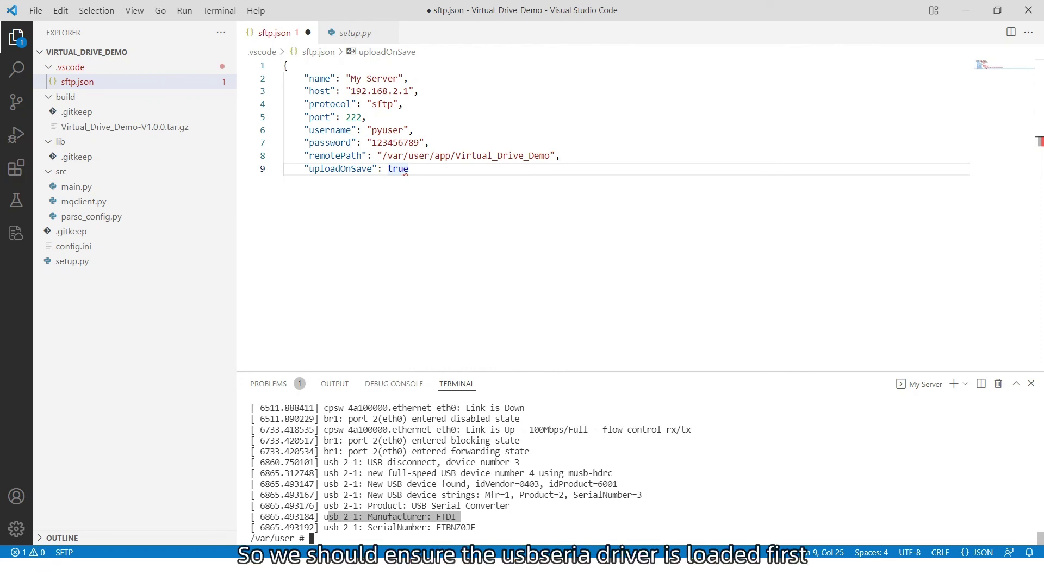
pyautogui.hotkey('ctrl', 'c')
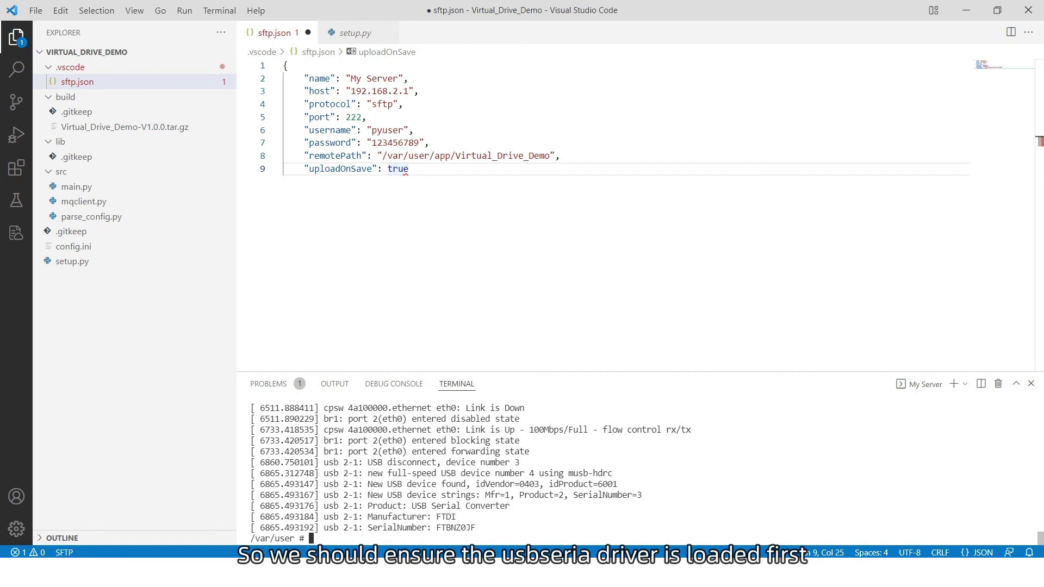
pyautogui.write('cat /proc/modules')
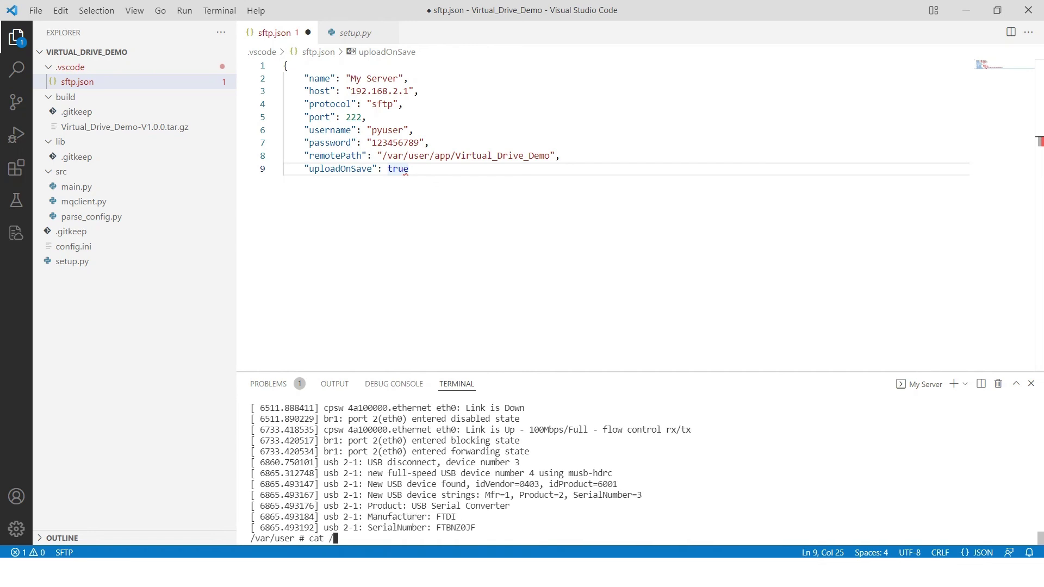
pyautogui.press('Return')
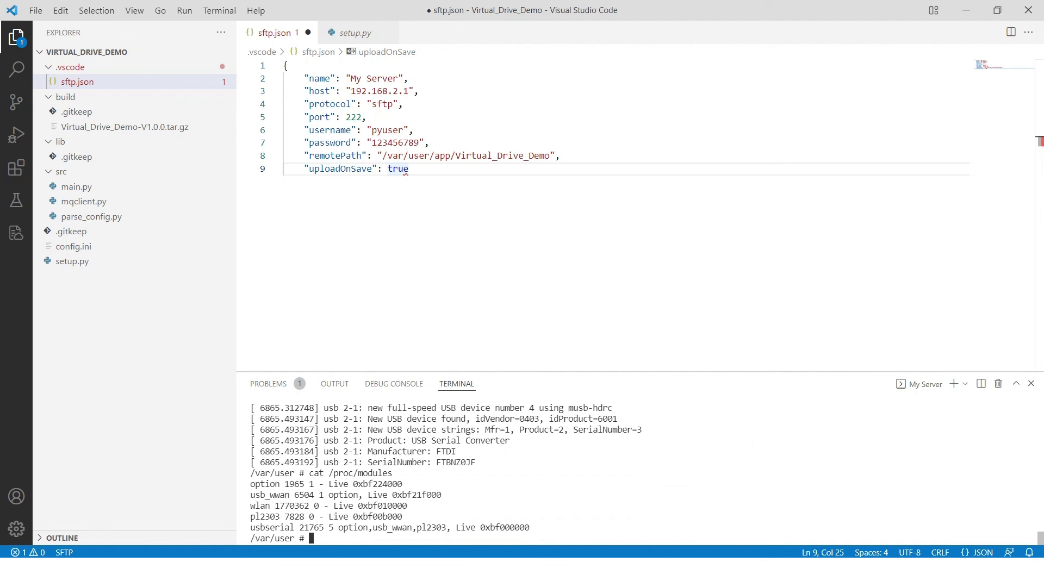
pyautogui.write('insmod')
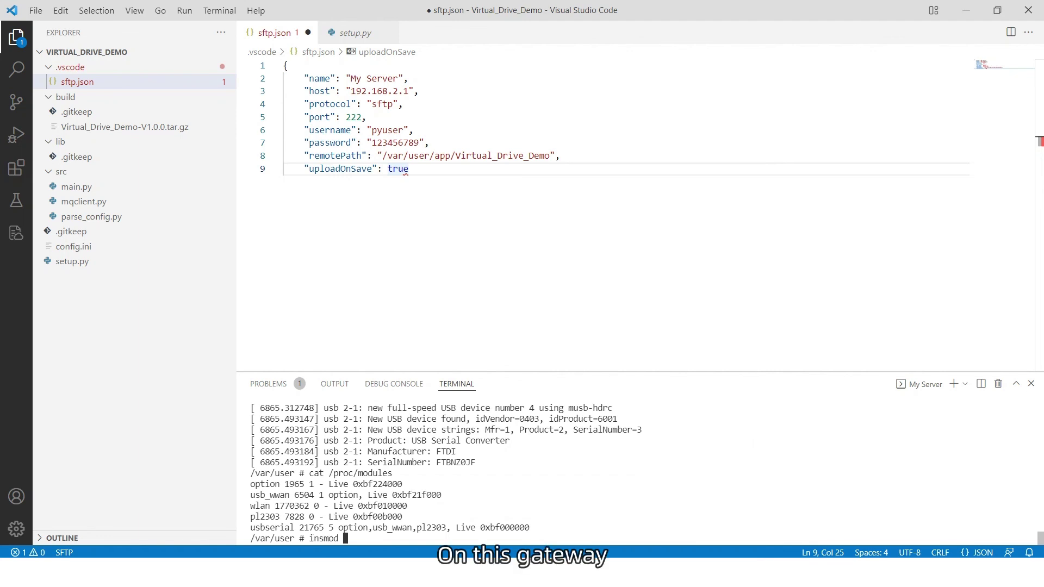
pyautogui.write(' /module')
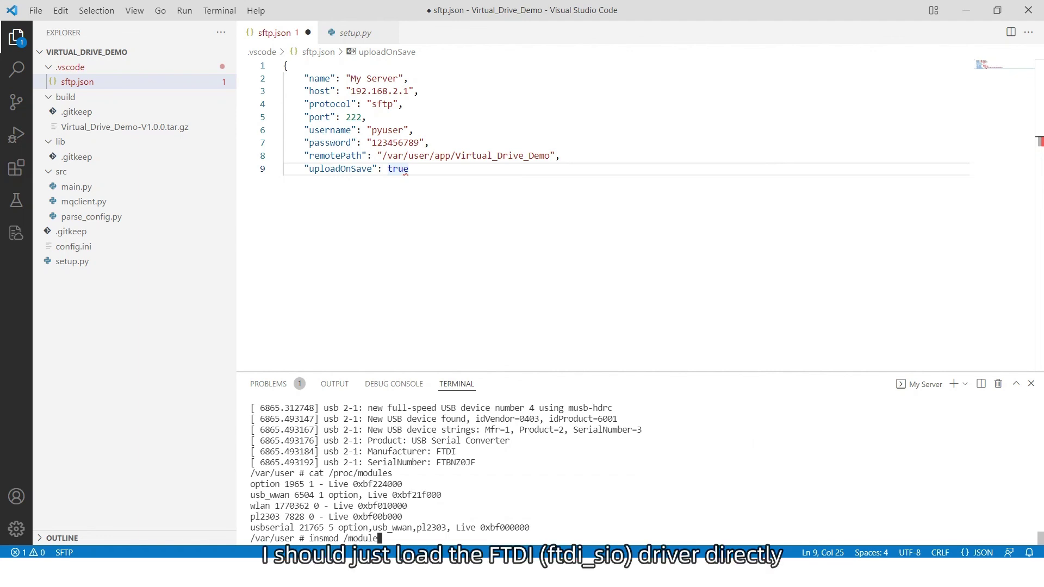
pyautogui.write('s/ftdi_')
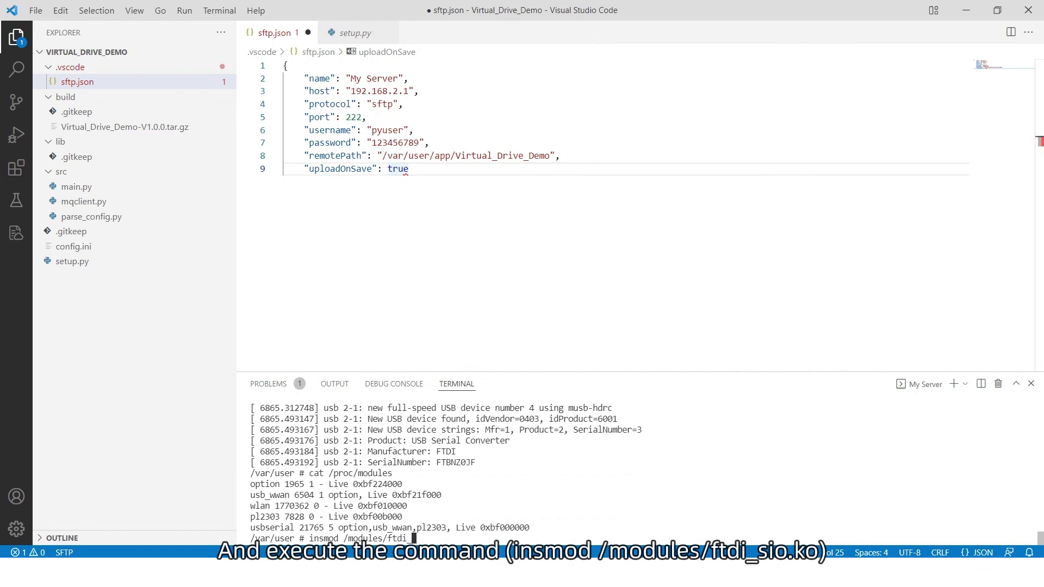
pyautogui.write('sio.ko')
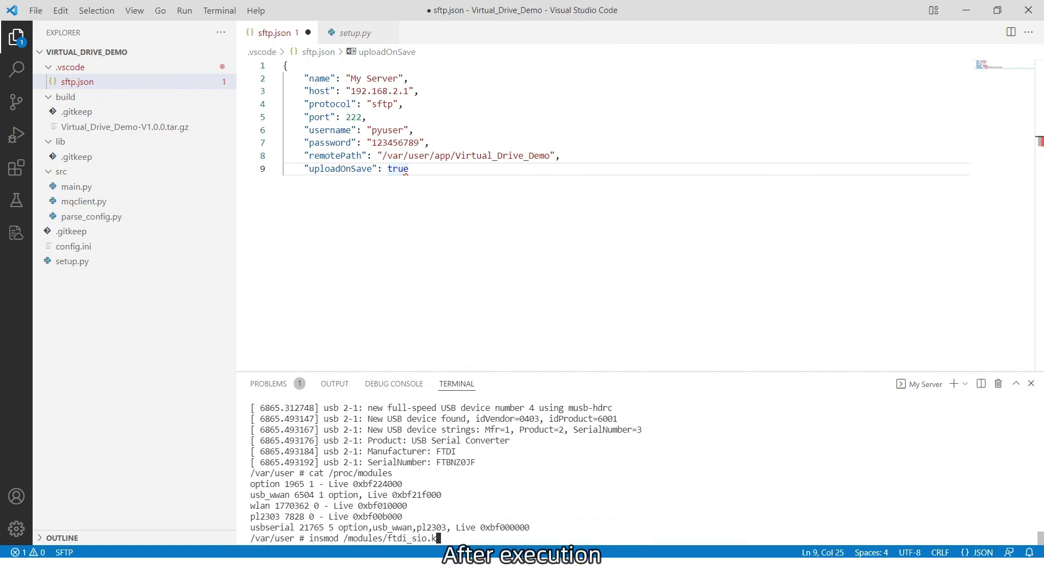
# Step: Load /modules/ftdi_sio.ko with insmod and confirm ftdi_sio is listed in /proc/modules
pyautogui.press('Return')
pyautogui.write('c')
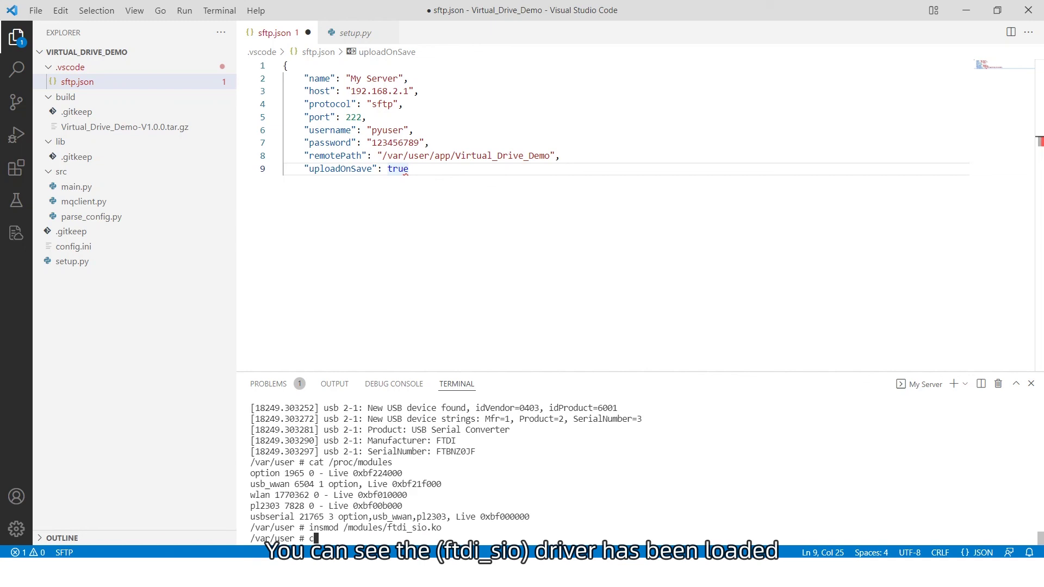
pyautogui.write('at /p')
pyautogui.write('roc/modules')
pyautogui.press('Return')
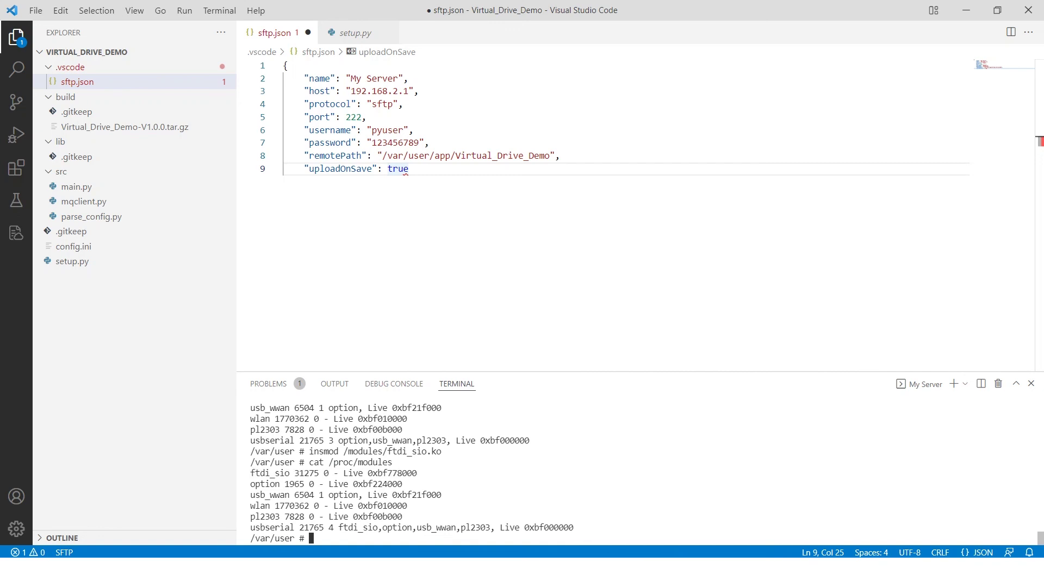
pyautogui.write('l')
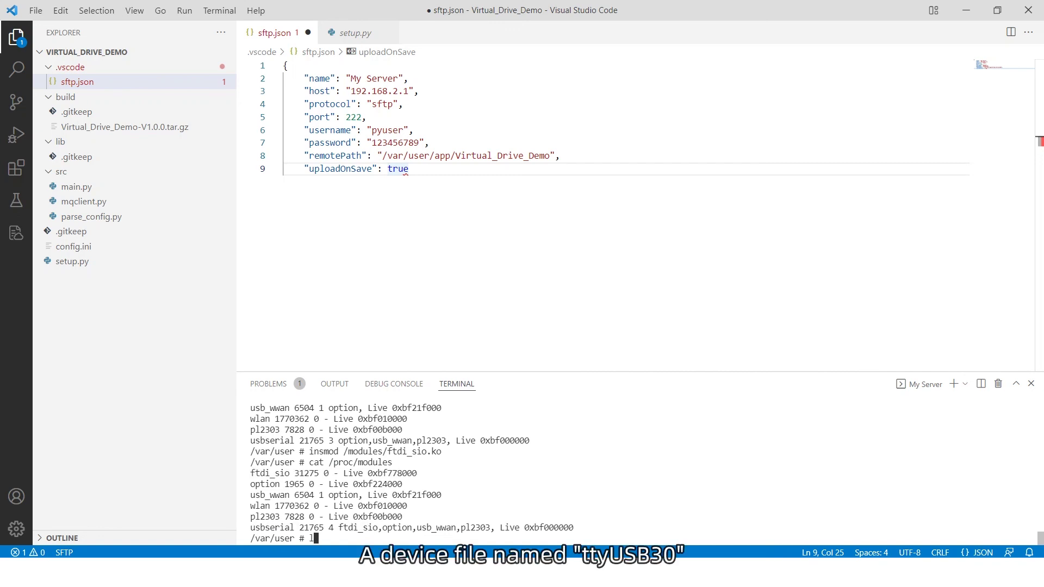
pyautogui.write('s /dev/')
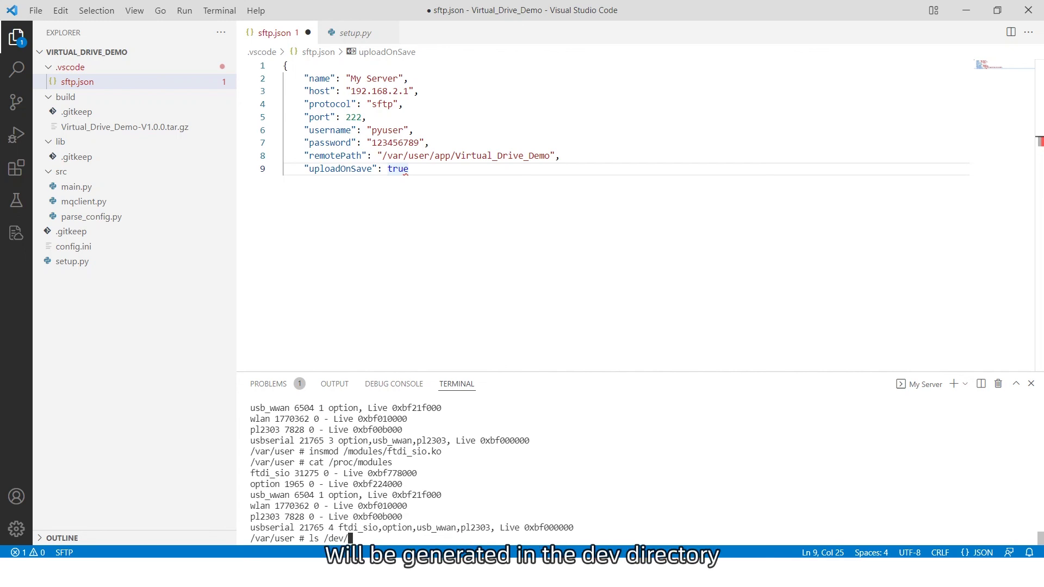
pyautogui.write('ttyU')
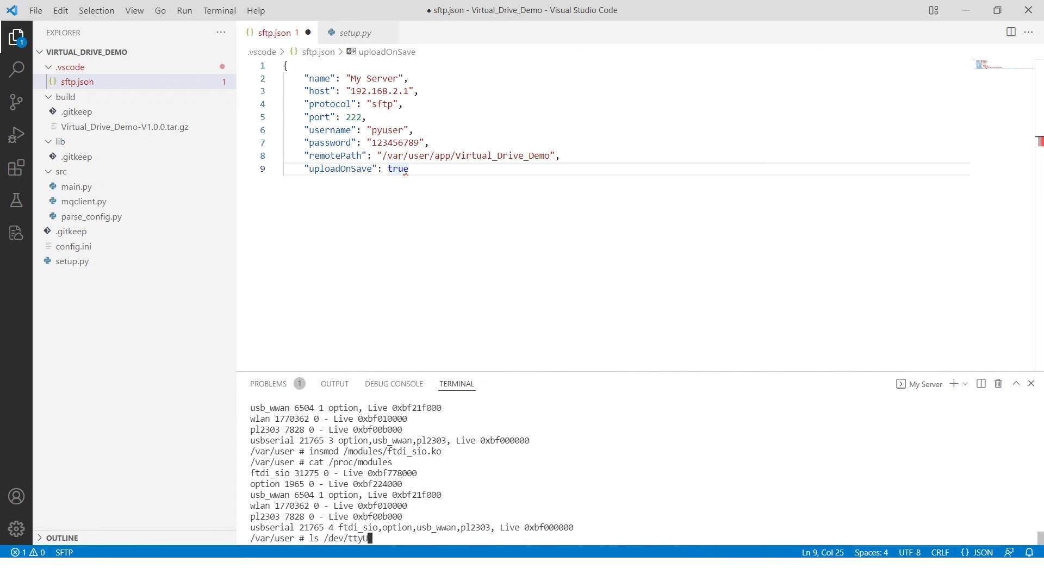
pyautogui.write('SB*')
# Step: Confirm ttyUSB30 exists, rmmod ftdi_sio.ko, and re-list /dev/ttyUSB* showing it gone
pyautogui.press('Return')
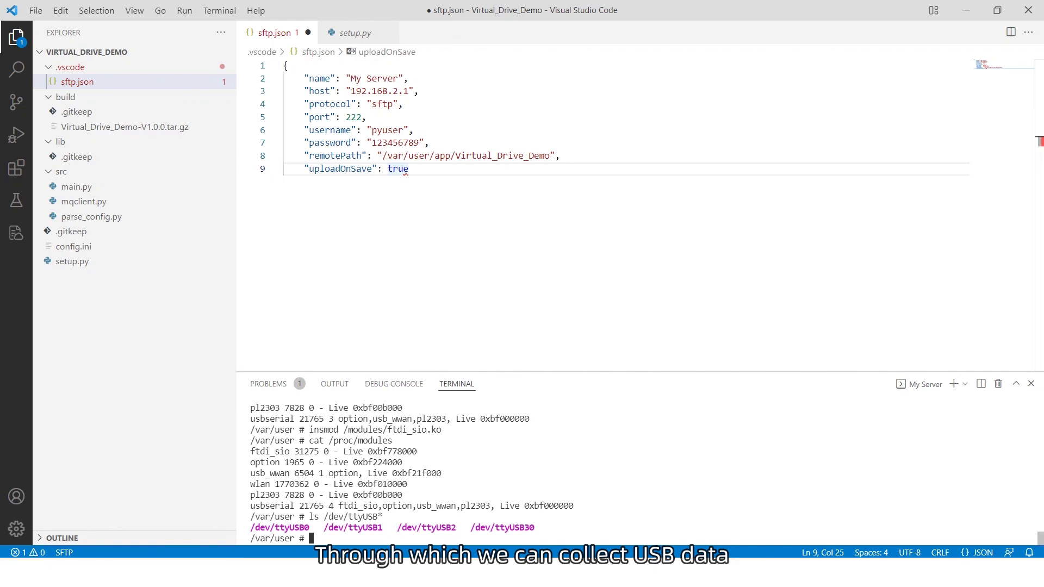
pyautogui.write('rmmo')
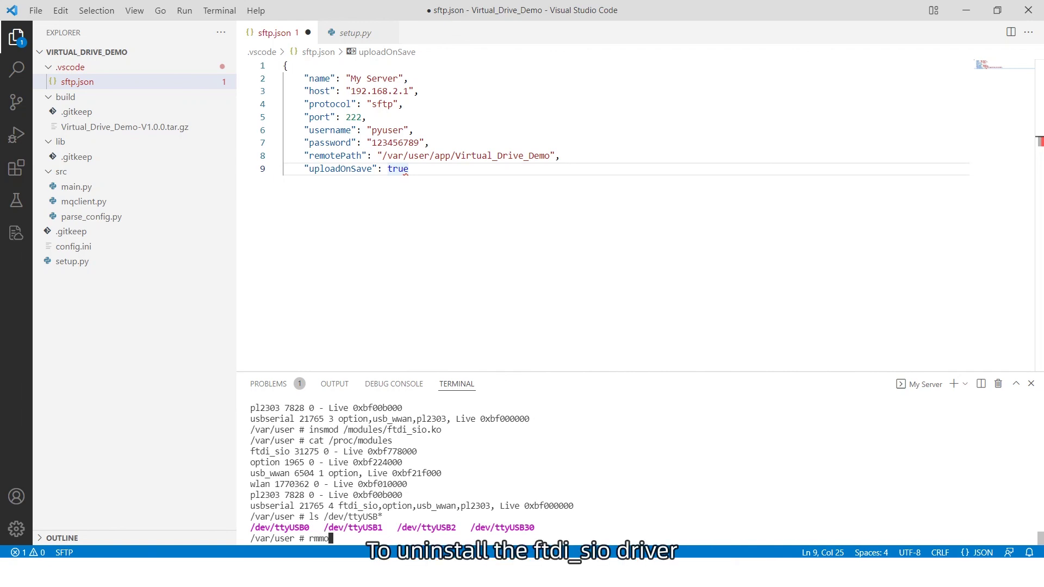
pyautogui.write('d ftdi')
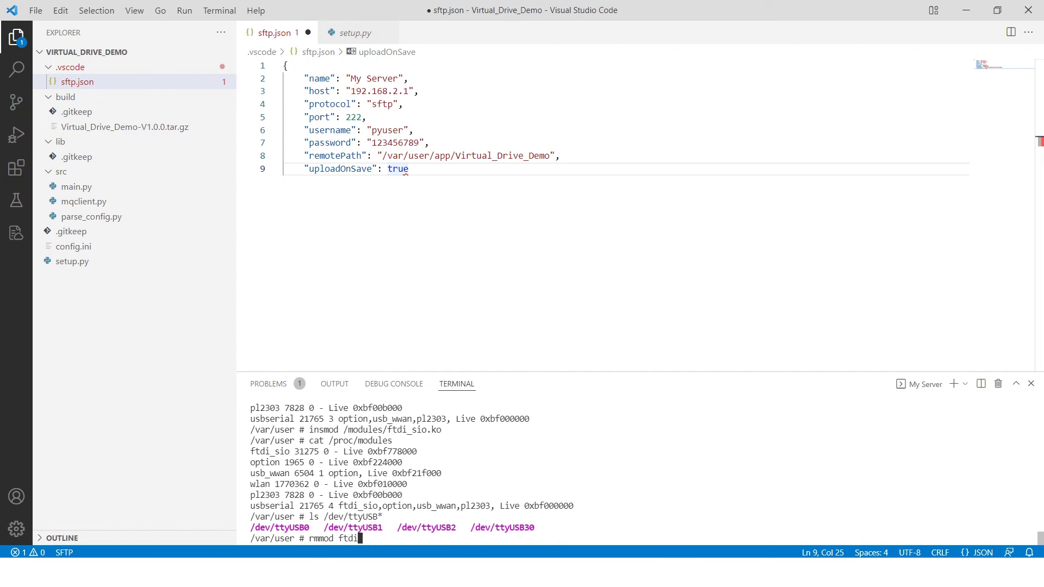
pyautogui.write('_sio.ko')
pyautogui.press('Return')
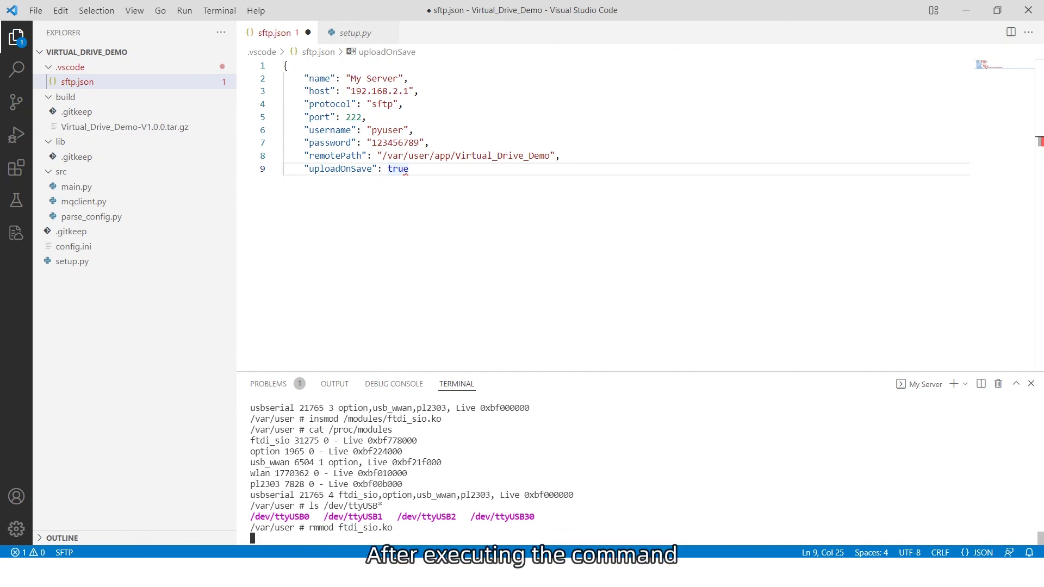
pyautogui.press('Up')
pyautogui.press('Up')
pyautogui.press('Return')
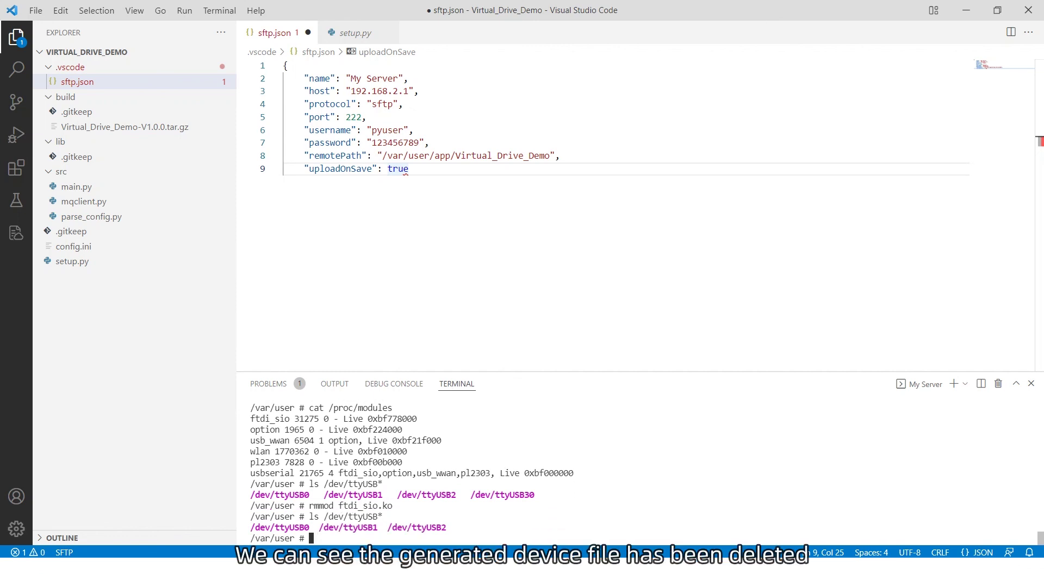